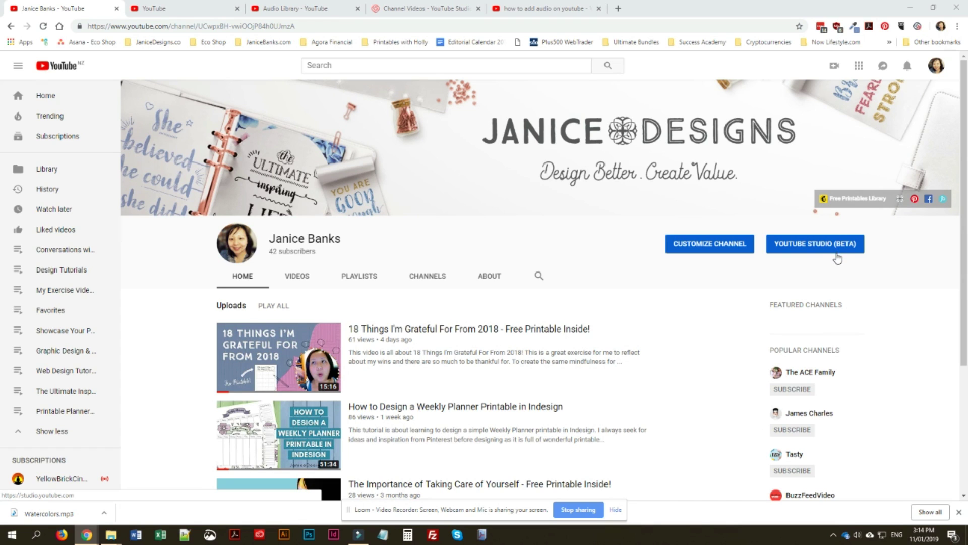
Step: Open YouTube Studio (beta) and switch to Creator Studio Classic, submitting the urgent-task option as the reason for leaving
left_click(830, 248)
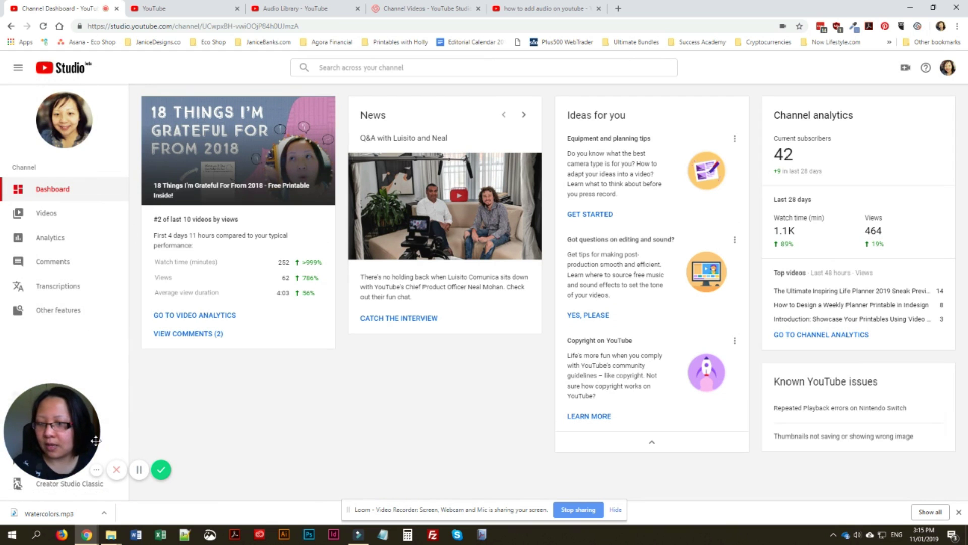
left_click(74, 486)
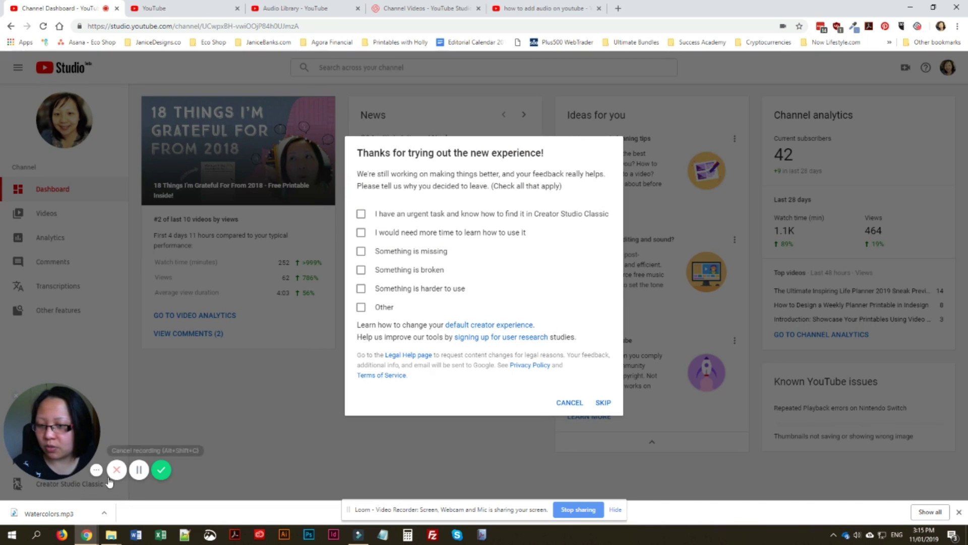
left_click(362, 216)
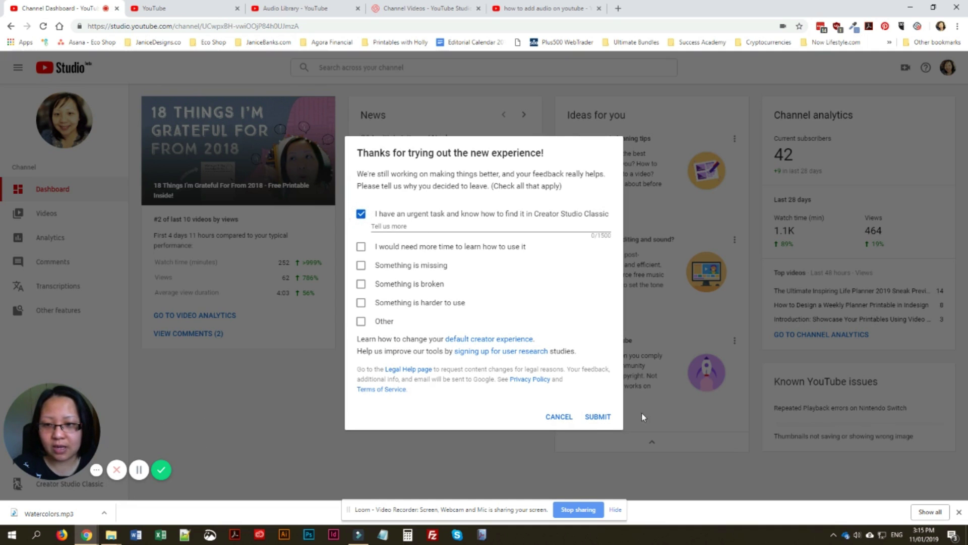
left_click(596, 417)
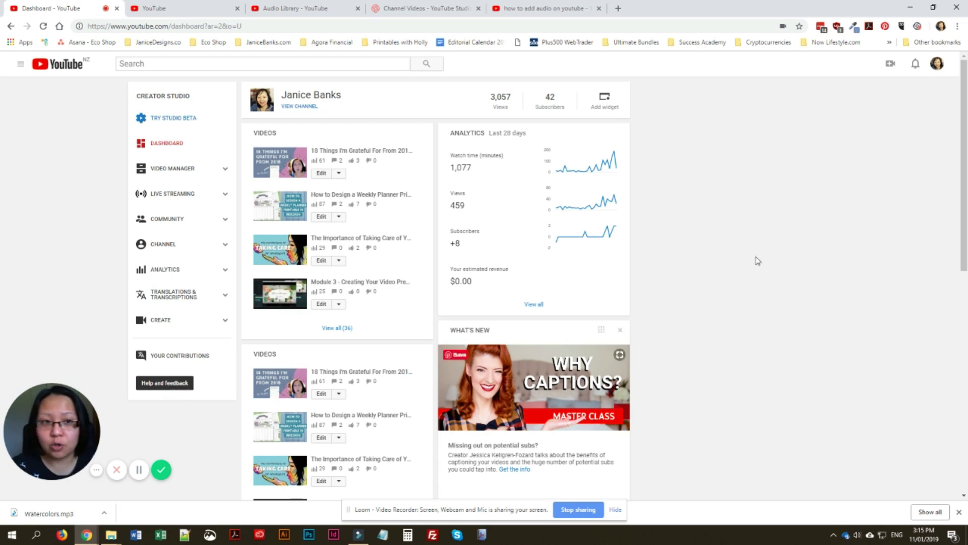
Step: Upload the short video example MP4 from the Video Recordings folder with its visibility set to Private
left_click(890, 65)
left_click(855, 95)
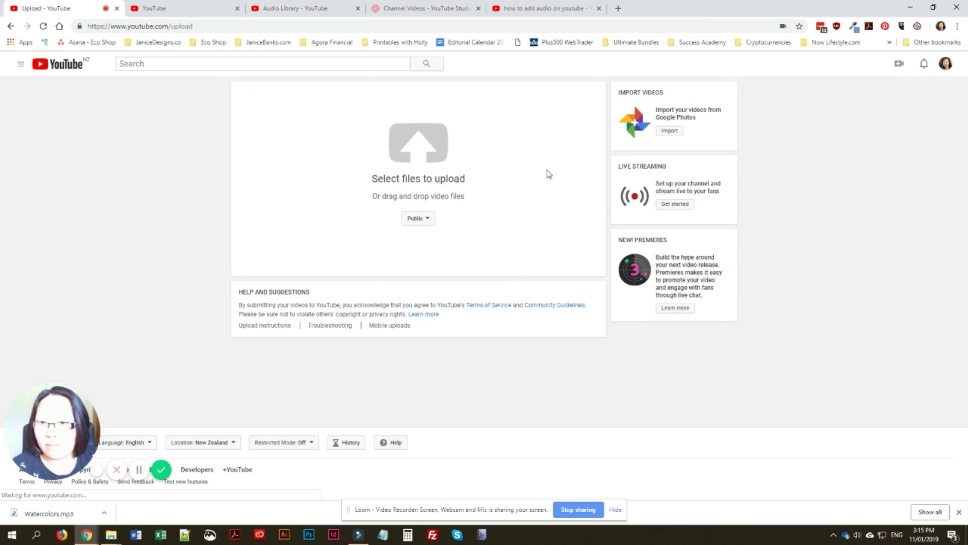
left_click(428, 222)
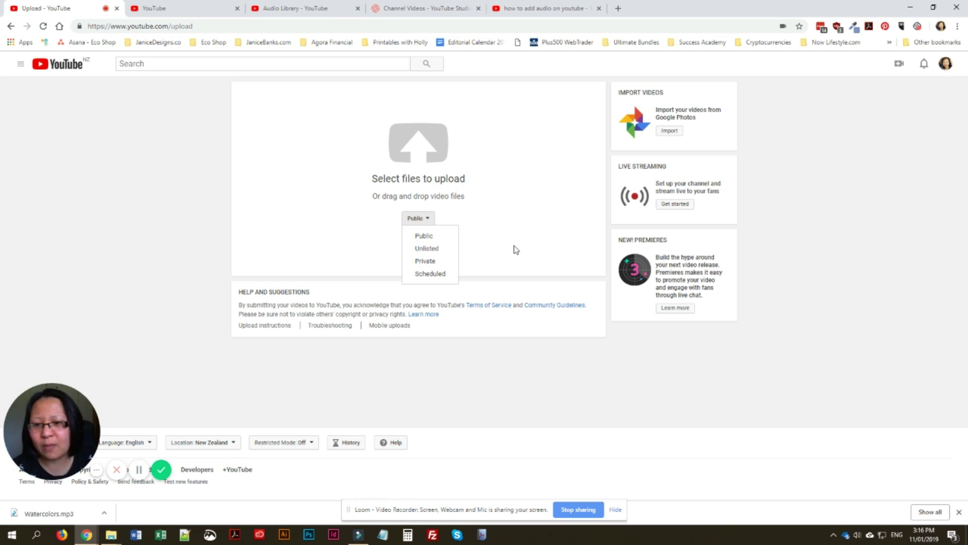
left_click(424, 264)
left_click(429, 146)
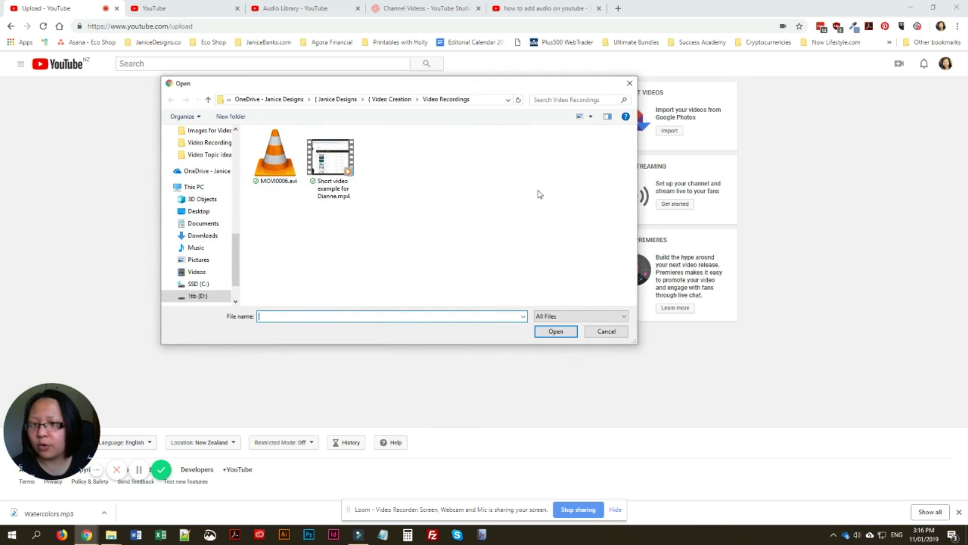
left_click(335, 147)
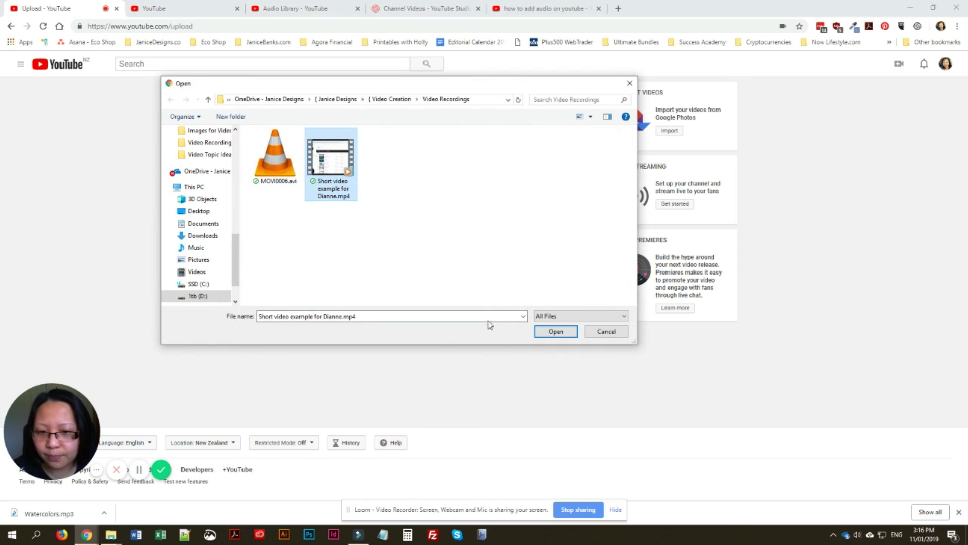
left_click(552, 333)
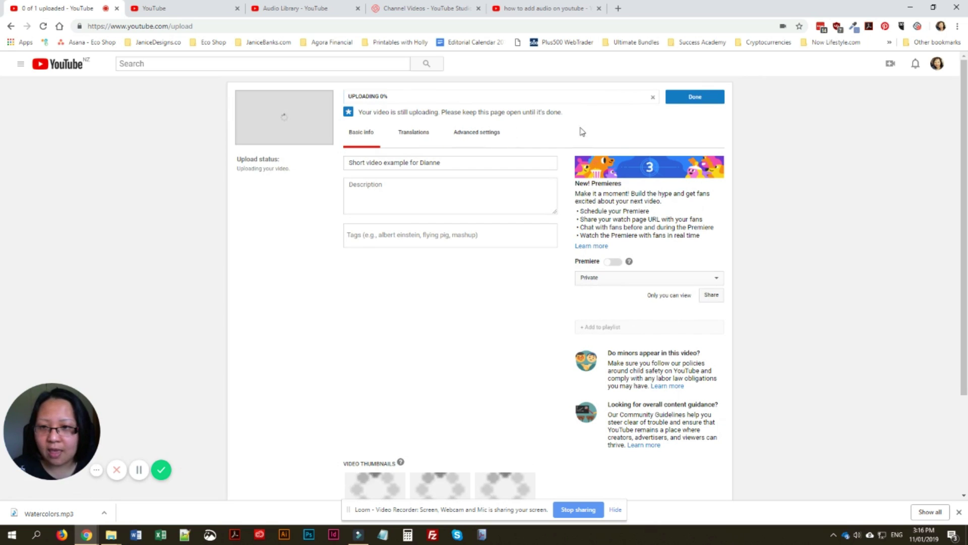
Step: Enter the description "This is a short description video" for the uploaded video and finish the upload
left_click(673, 96)
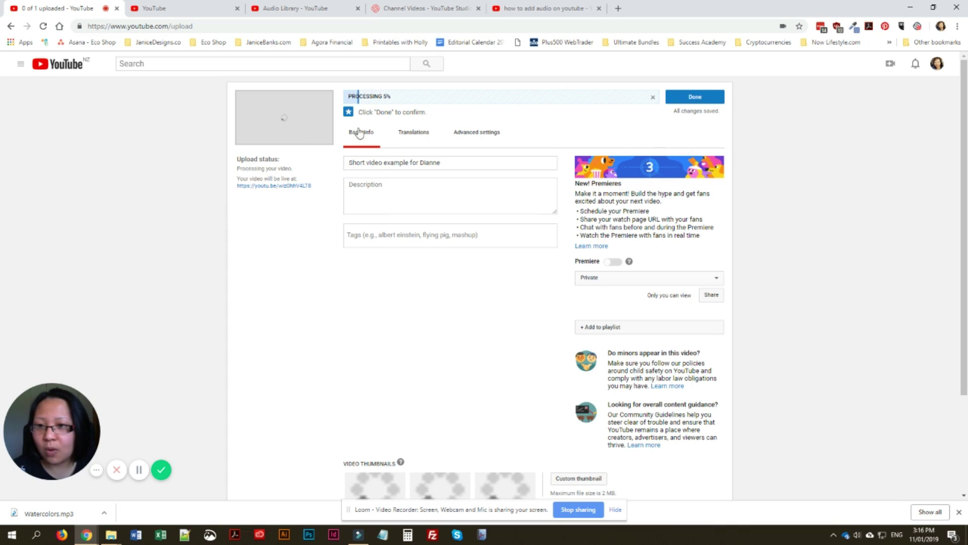
left_click(489, 200)
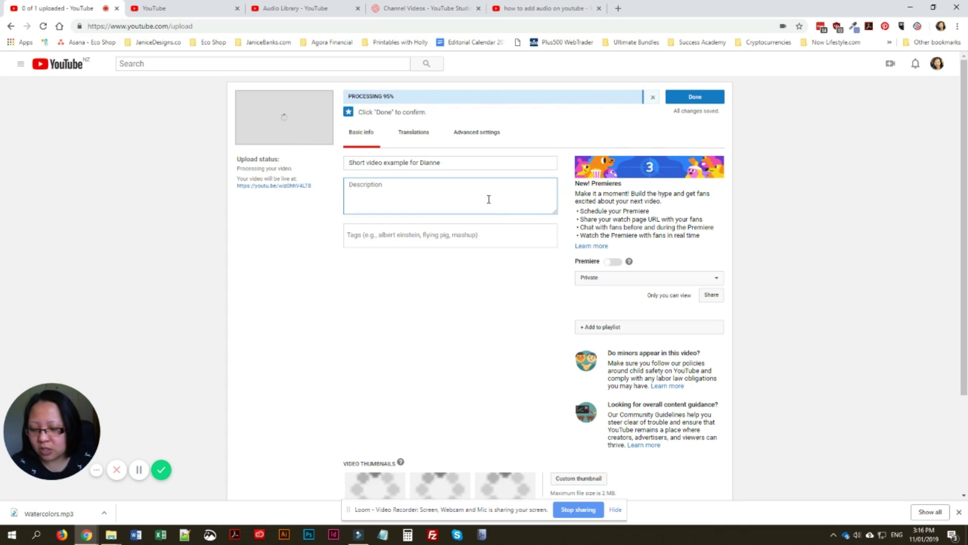
type("This is ")
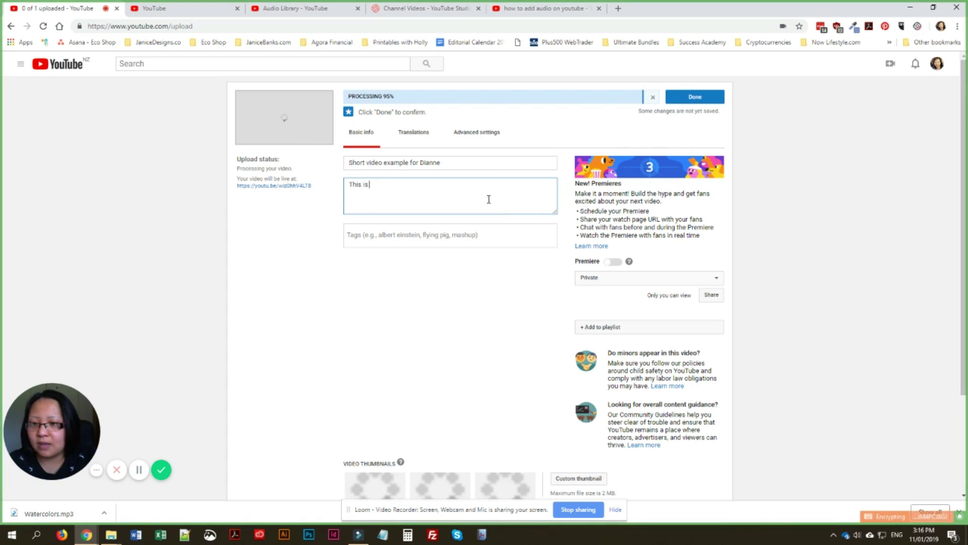
type("a short description video")
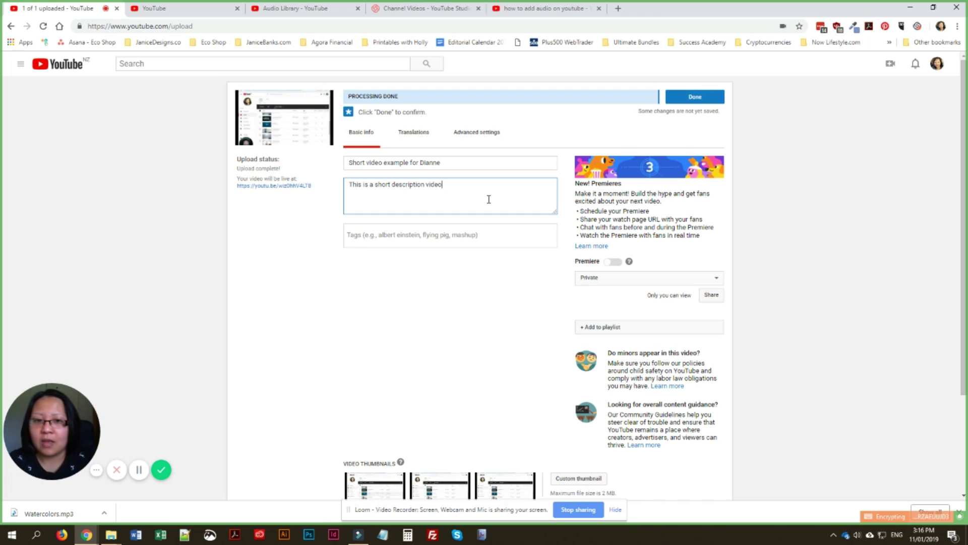
left_click_drag(351, 95, 392, 97)
left_click(705, 96)
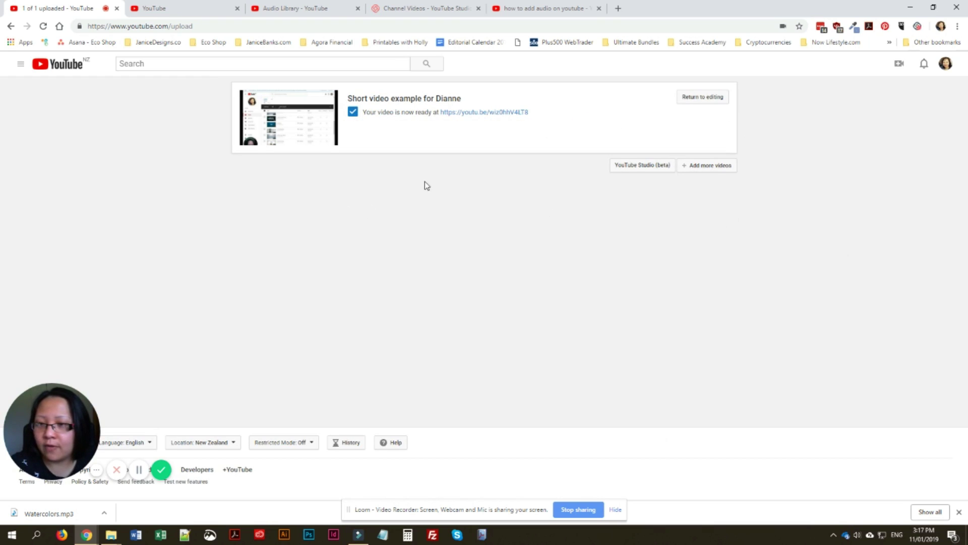
Step: Return to Creator Studio Classic, again giving the urgent-task reason, and view the free music in the Audio Library
left_click(20, 64)
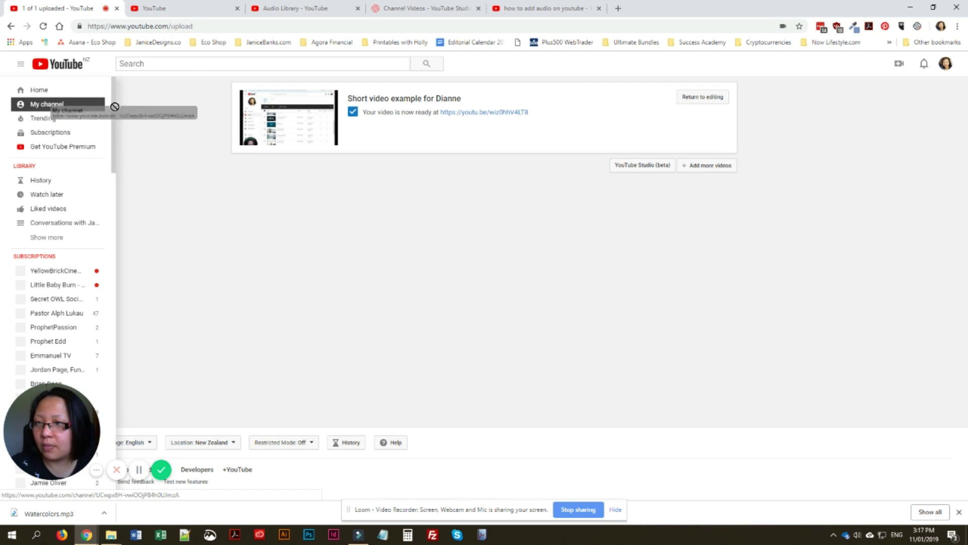
left_click(169, 114)
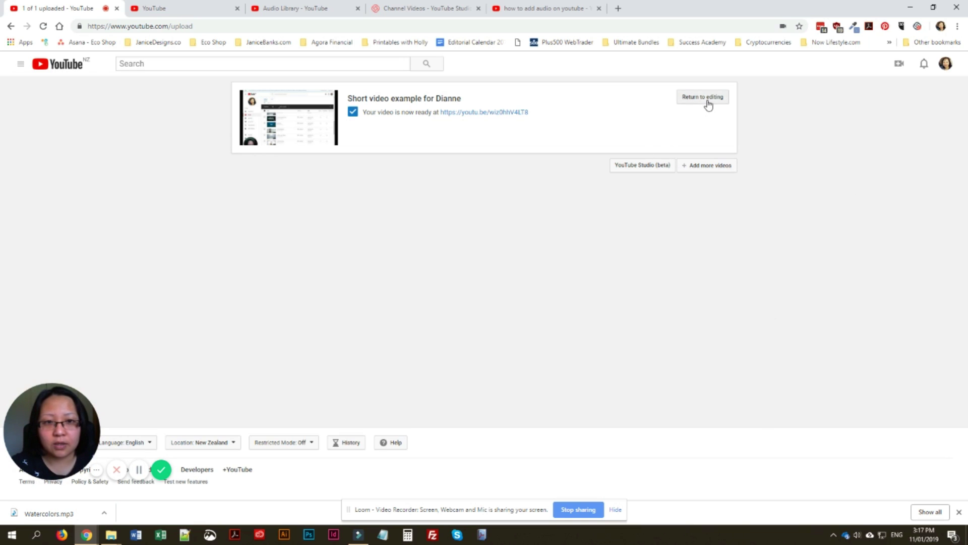
left_click(639, 166)
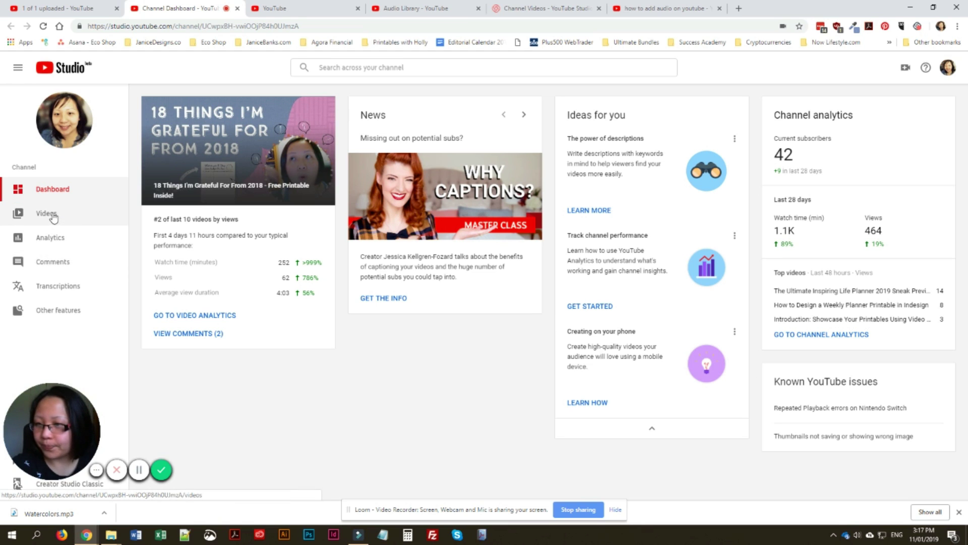
left_click(83, 486)
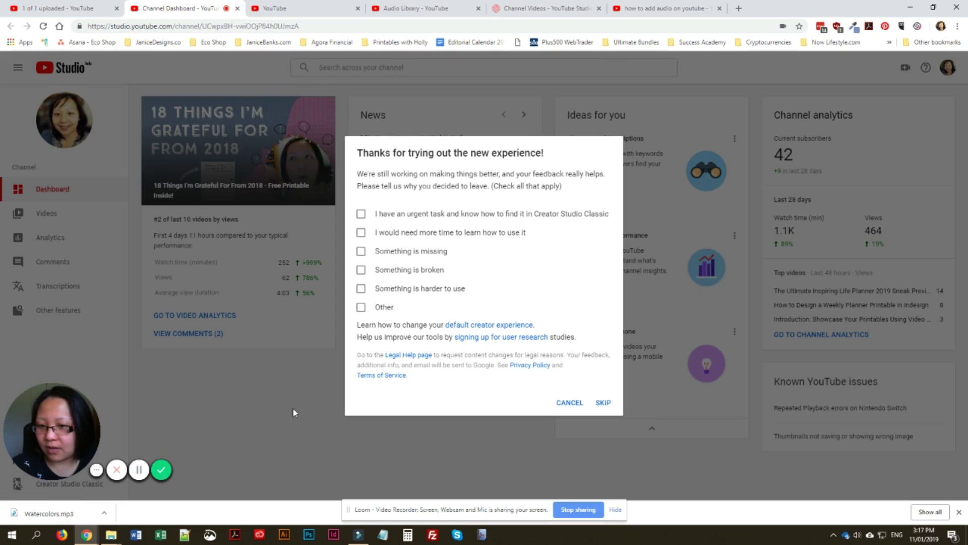
left_click(421, 215)
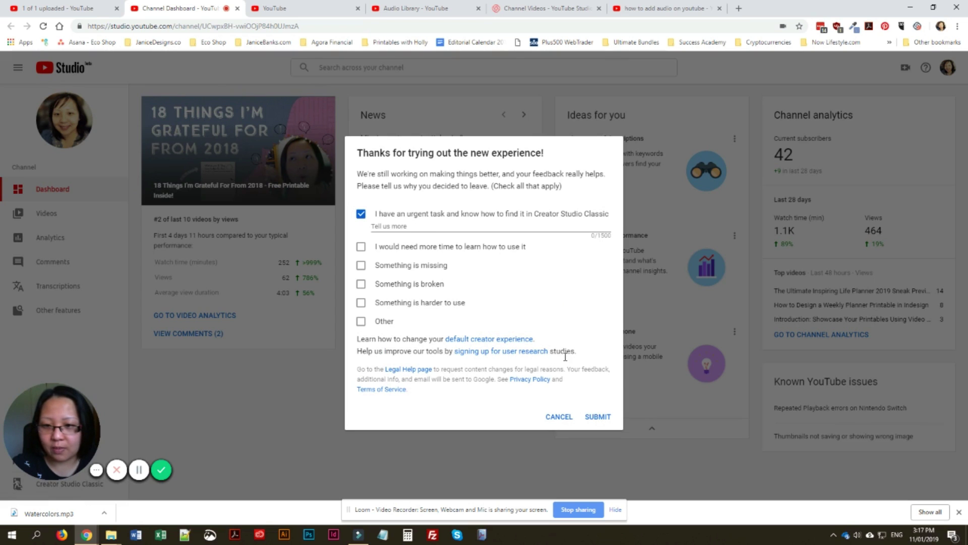
left_click(595, 418)
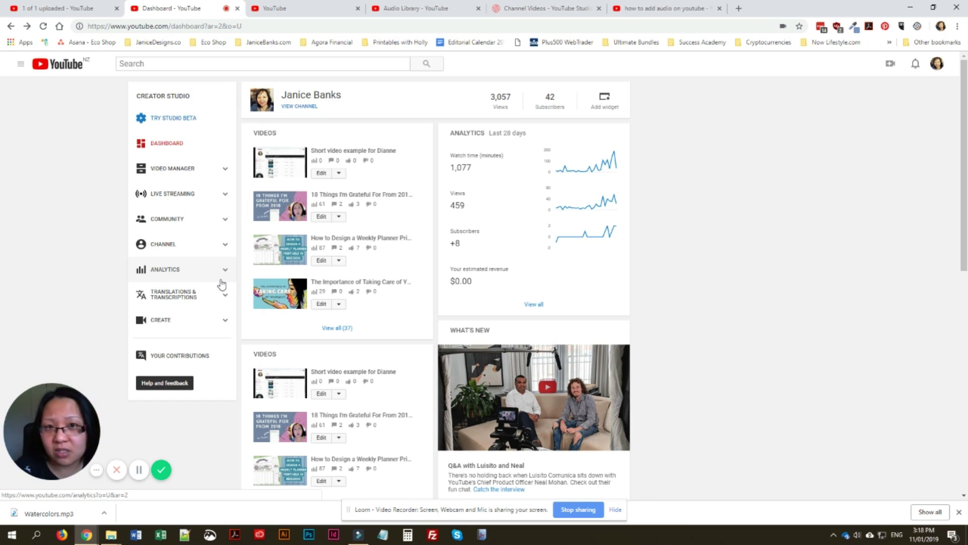
left_click(225, 329)
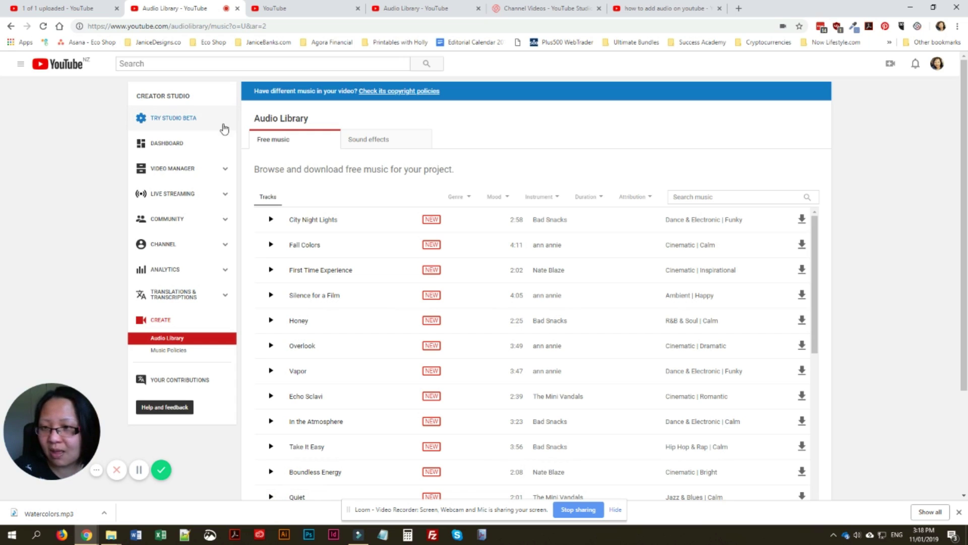
Step: Go back to Studio beta and open the newly uploaded private short video example in the video Editor
left_click(178, 120)
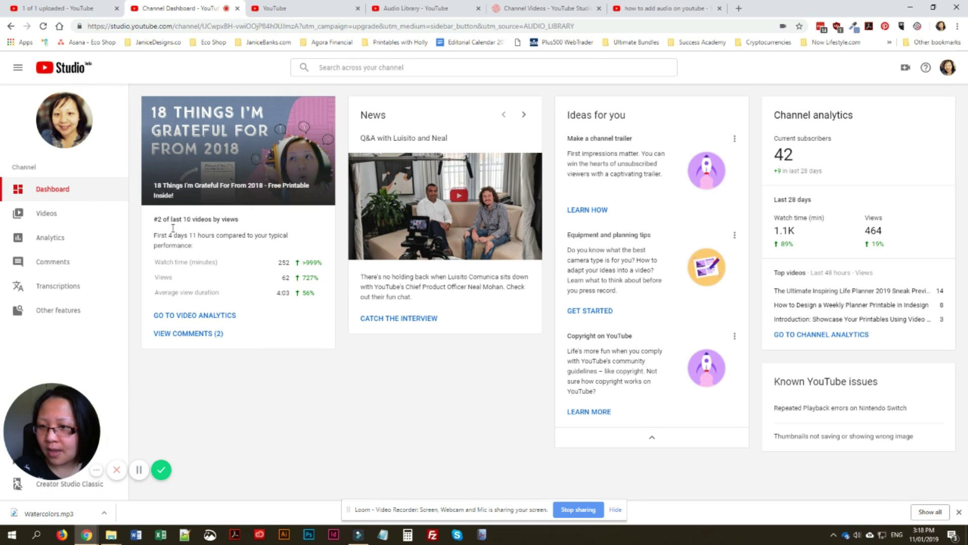
left_click(46, 214)
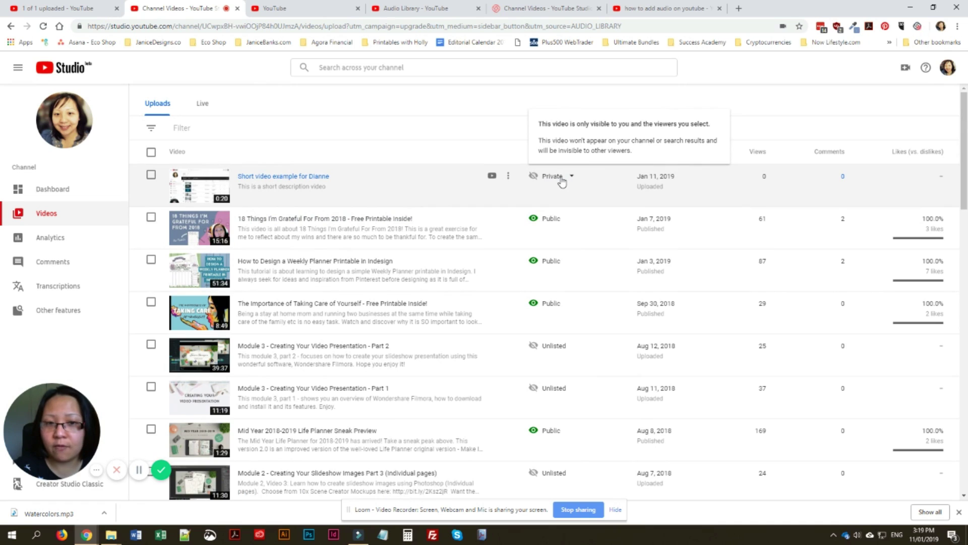
left_click(294, 179)
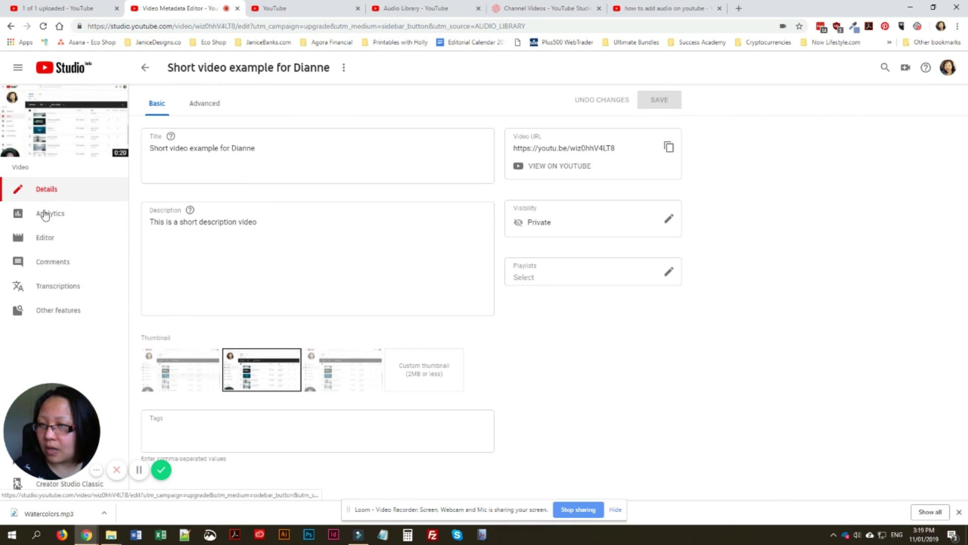
left_click(44, 241)
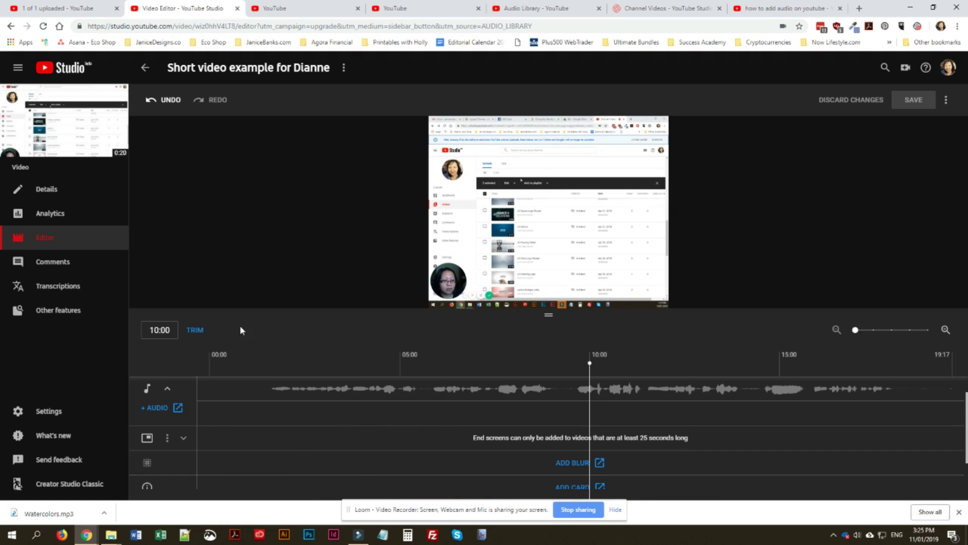
Step: Start trimming the video, play it from 02:00 to find the cut point, and split it at 08:28
left_click(194, 331)
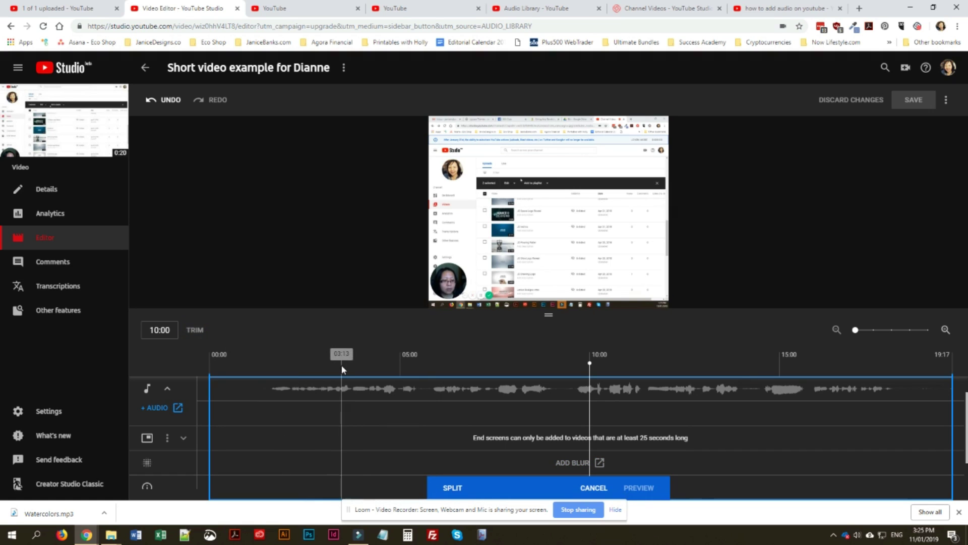
left_click(287, 364)
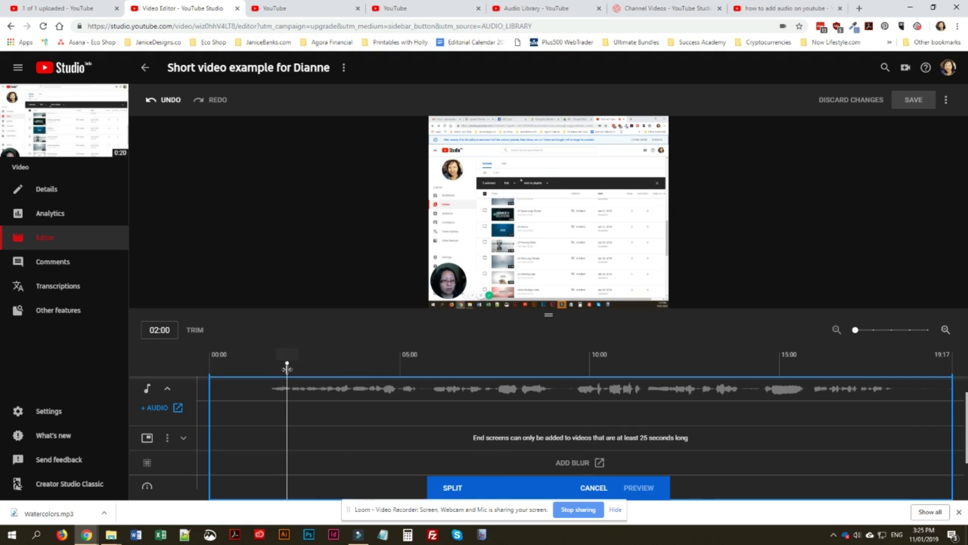
mouse_move(409, 302)
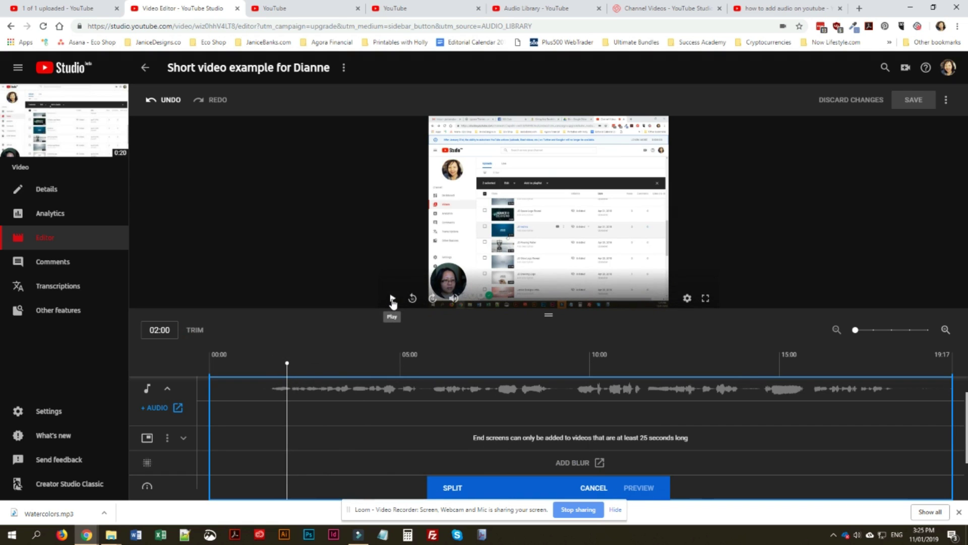
left_click(393, 302)
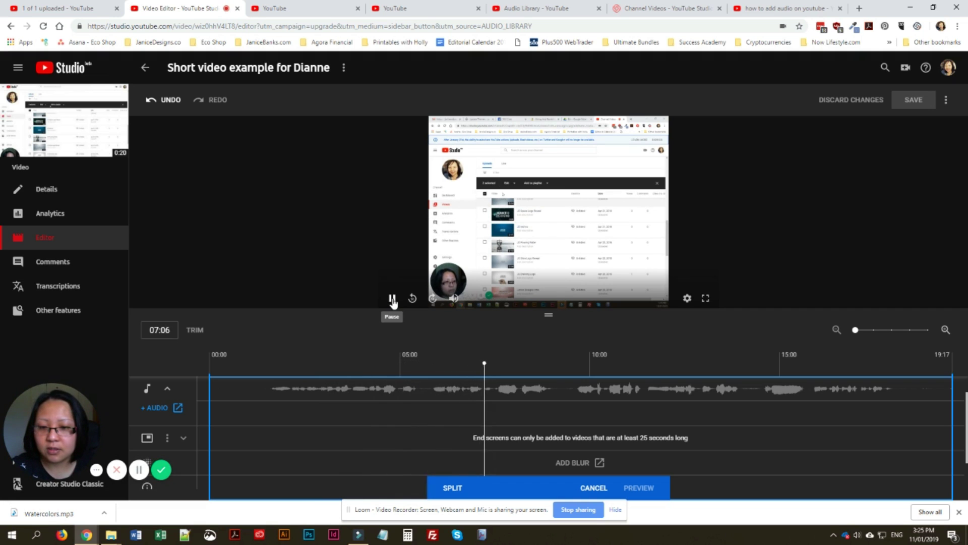
left_click(393, 302)
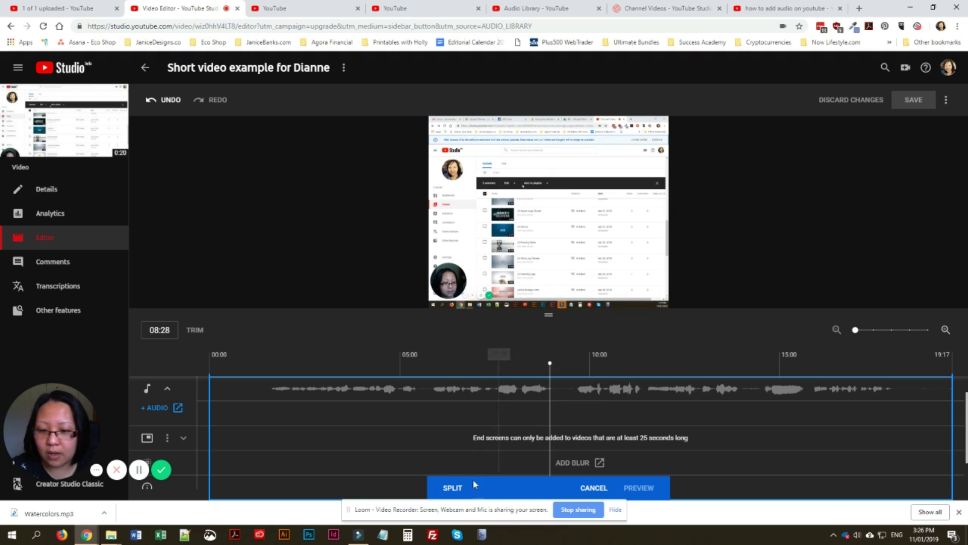
left_click(450, 490)
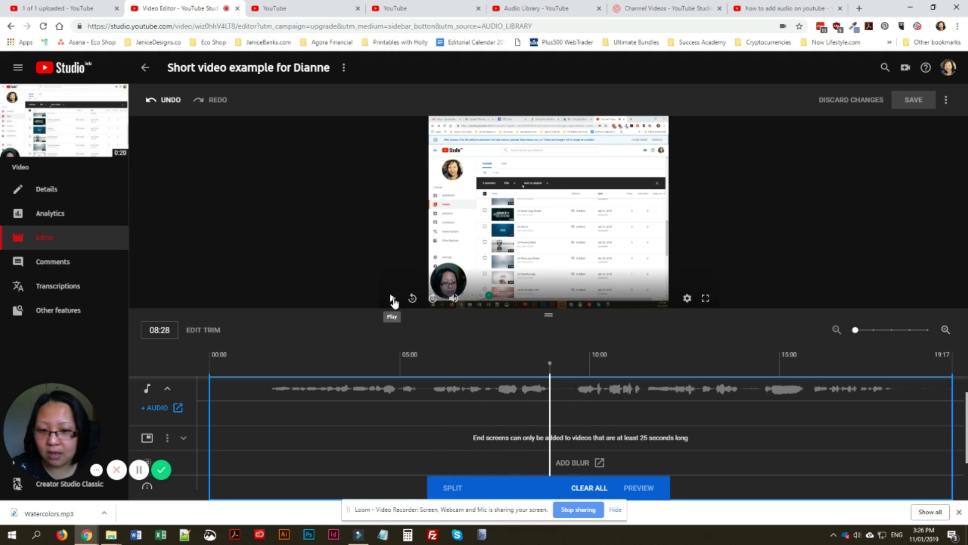
Step: Play on to find the end of the unwanted part, cut out the section from the split to 14:07, and preview the trim
left_click(393, 299)
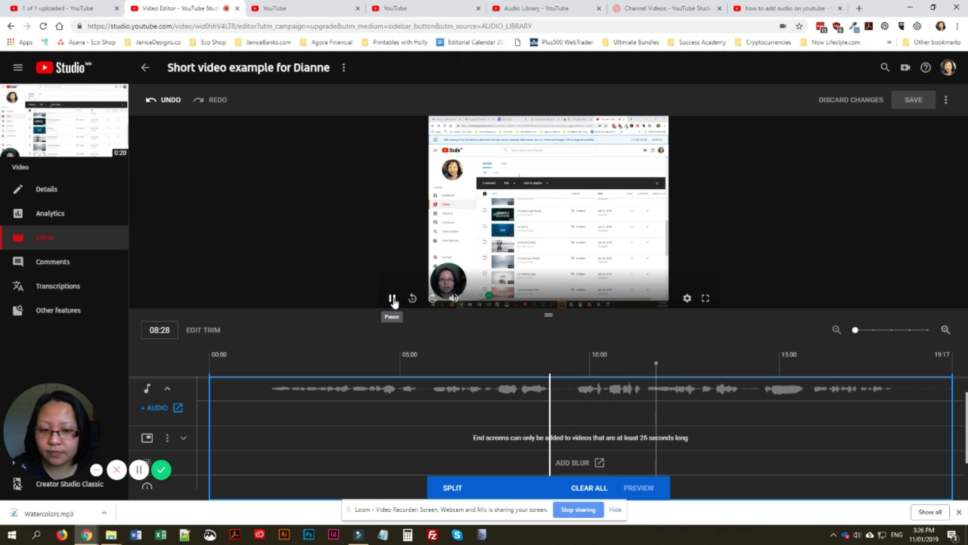
left_click(393, 299)
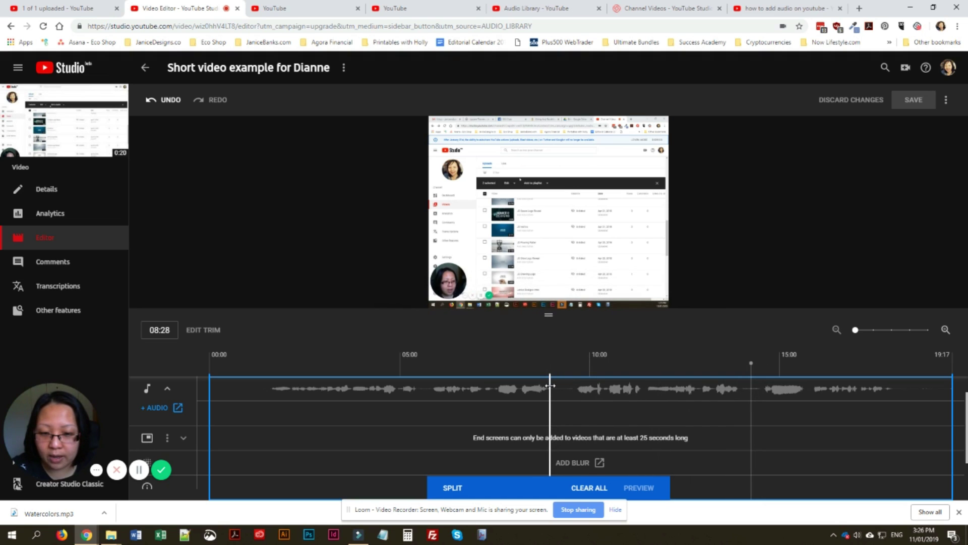
left_click_drag(549, 385, 752, 388)
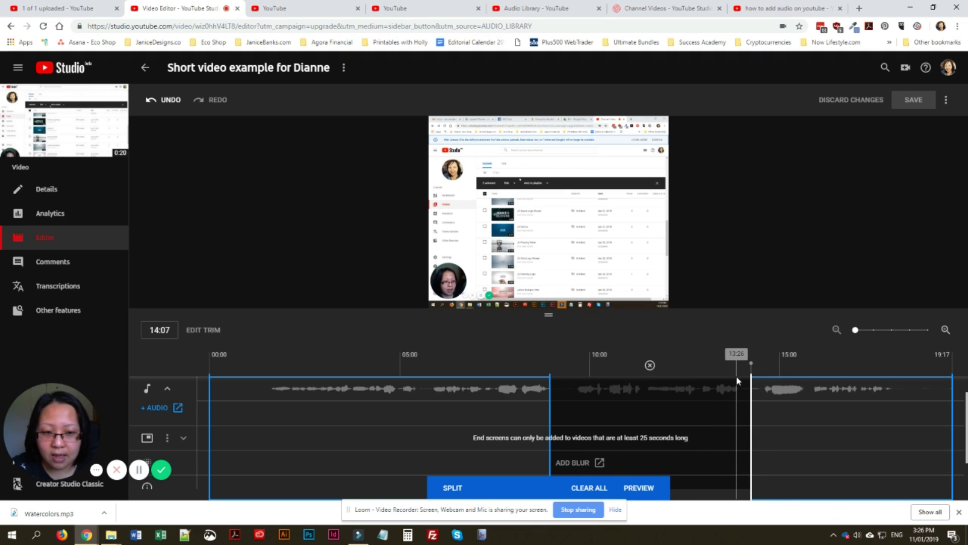
left_click(642, 488)
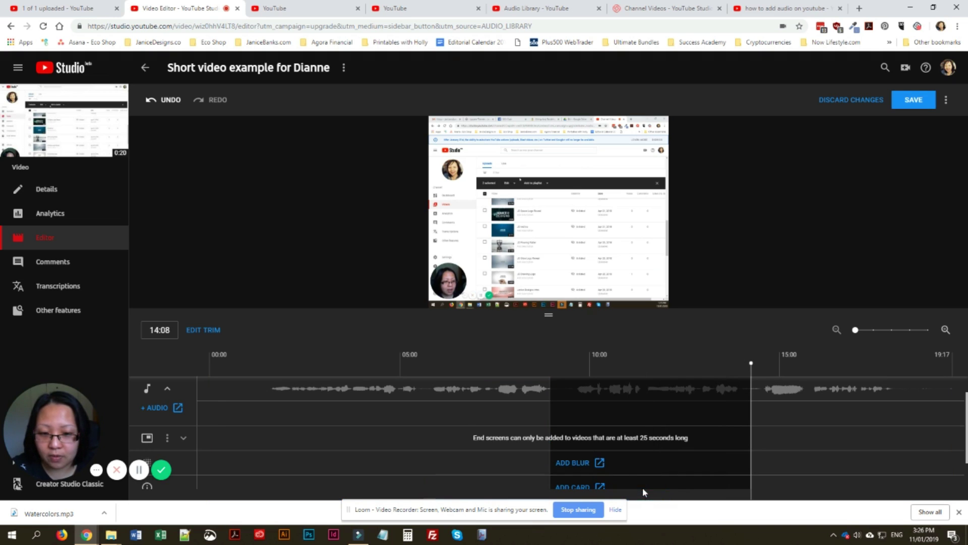
Step: Play the trimmed video from the start through the cut section to check the edit, and pause at 18:02
left_click(196, 366)
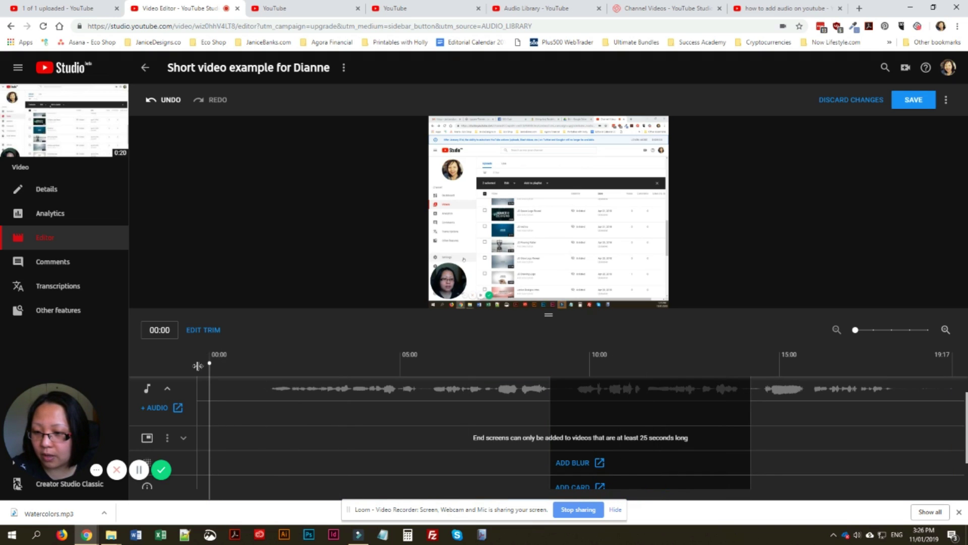
left_click(392, 298)
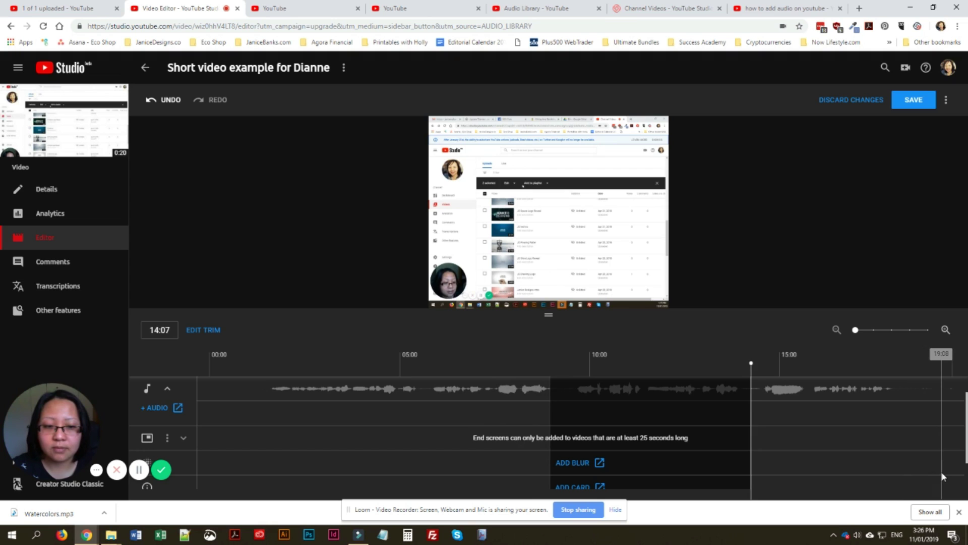
mouse_move(419, 302)
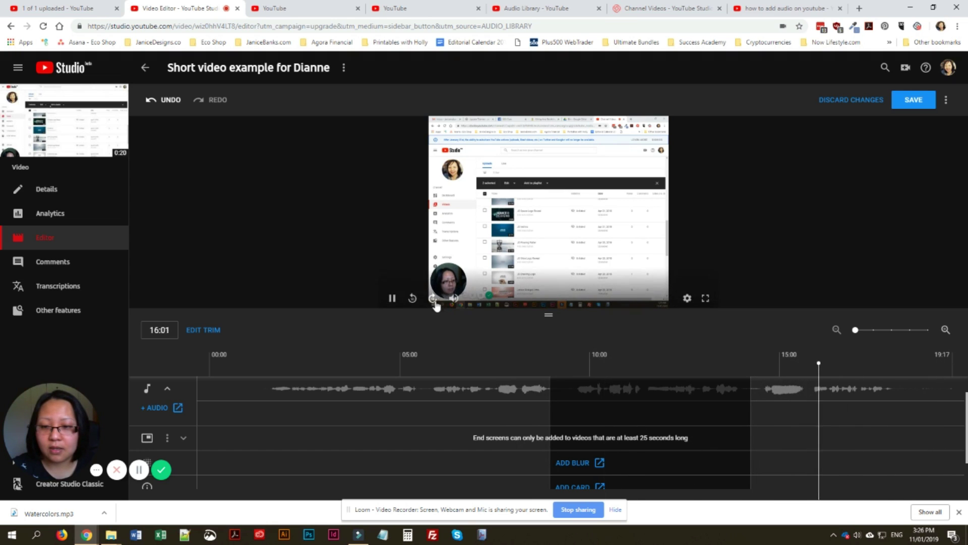
left_click(392, 298)
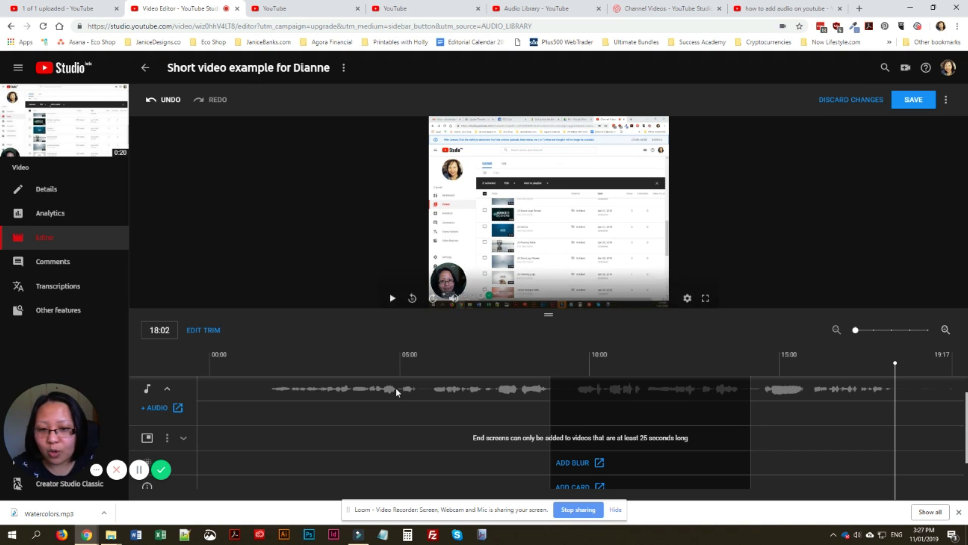
Step: Move the playhead to 04:16, reopen the trim to review the kept sections, and return to the preview
left_click(382, 385)
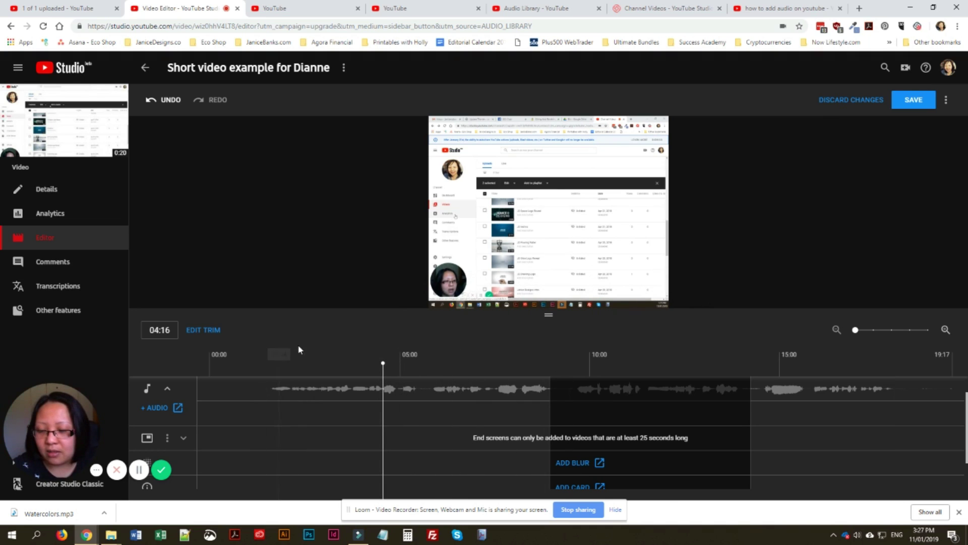
left_click(203, 331)
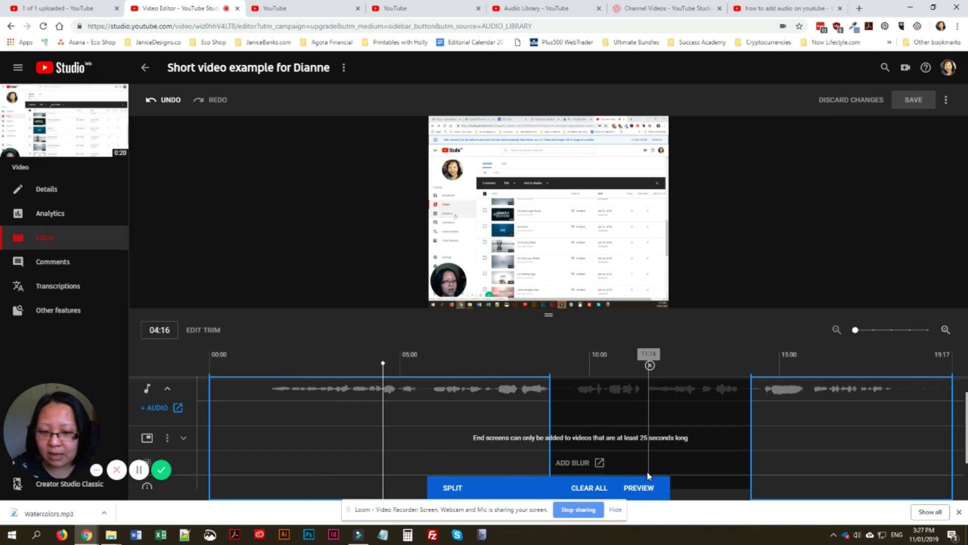
left_click(638, 487)
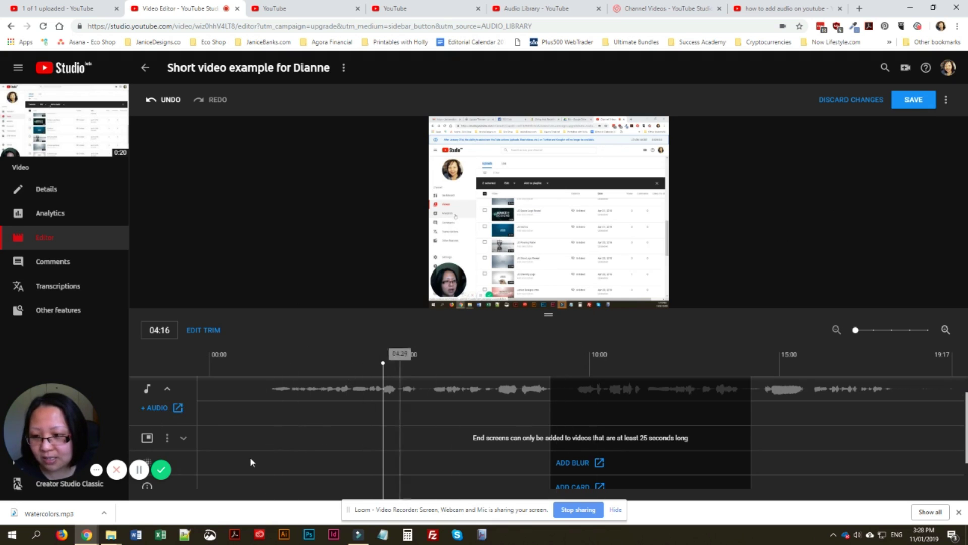
Step: Open the page for adding audio to the video, pause its playback, and look through the list of top tracks
left_click(160, 408)
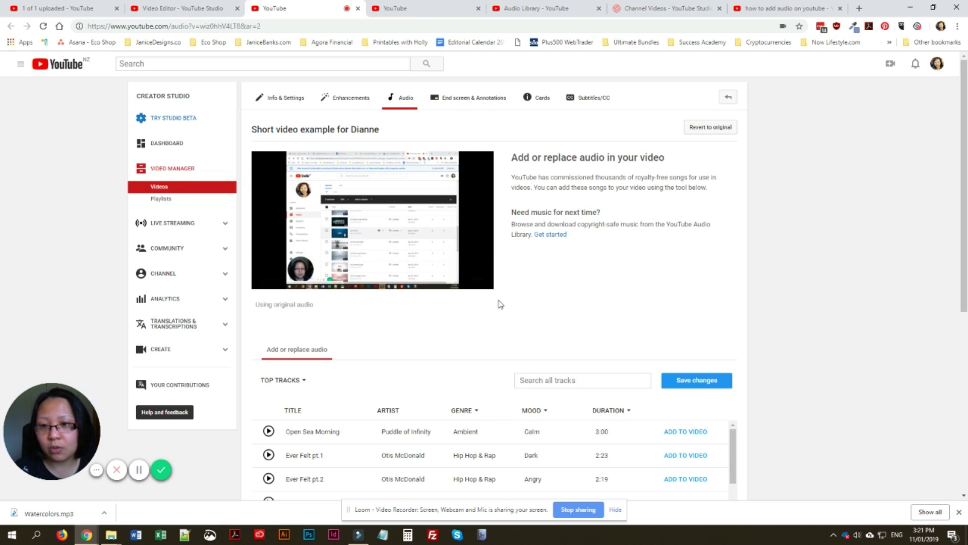
left_click(264, 266)
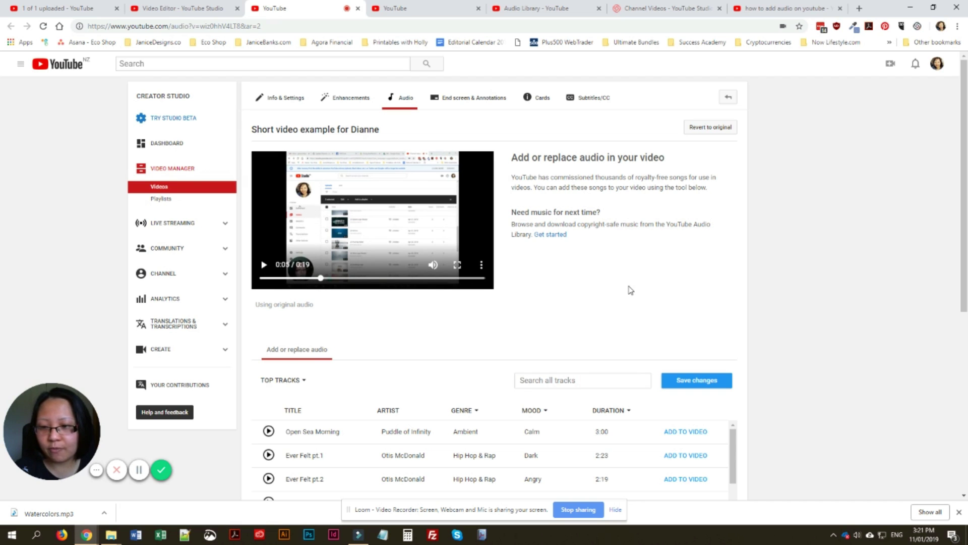
scroll(677, 358, "down", 2)
scroll(677, 359, "up", 2)
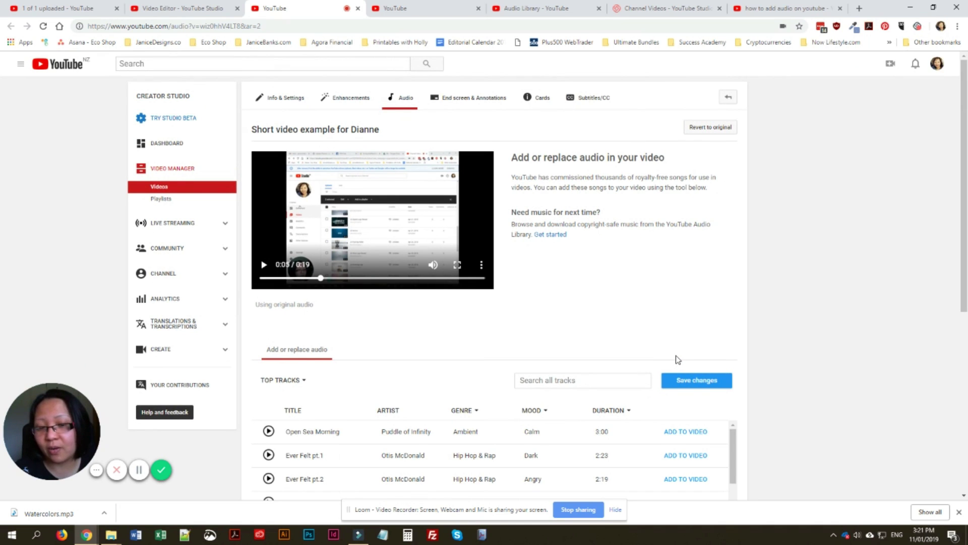
scroll(677, 359, "down", 2)
scroll(424, 338, "down", 5)
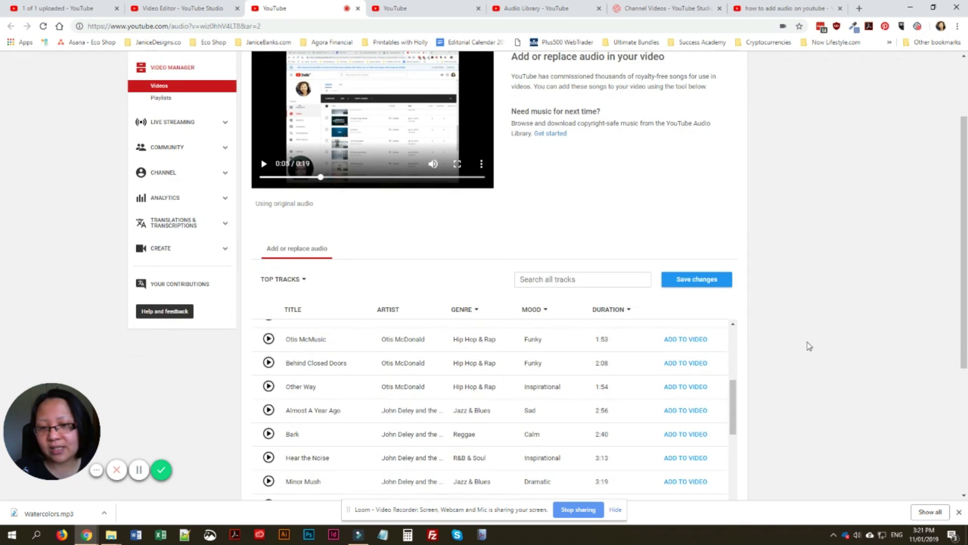
scroll(765, 337, "down", 4)
scroll(544, 359, "up", 5)
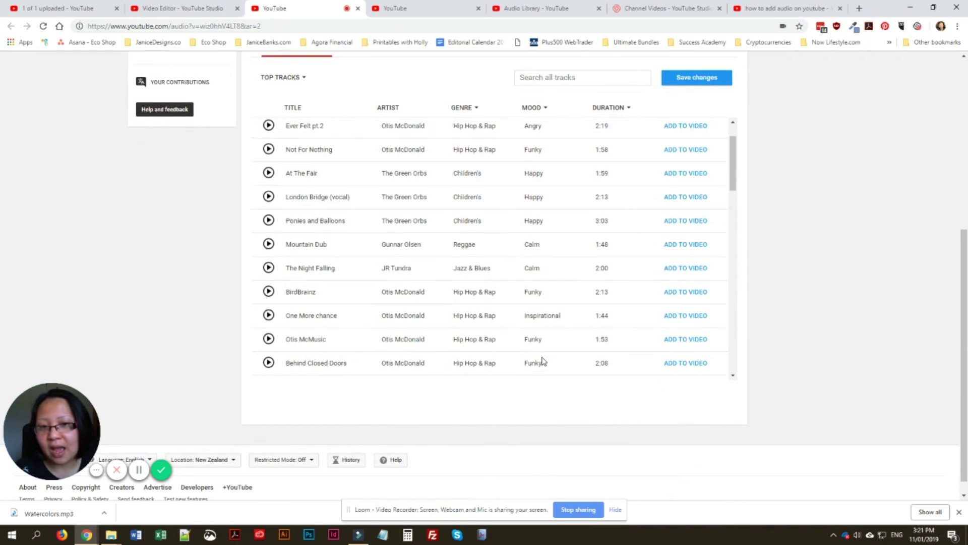
scroll(674, 363, "up", 4)
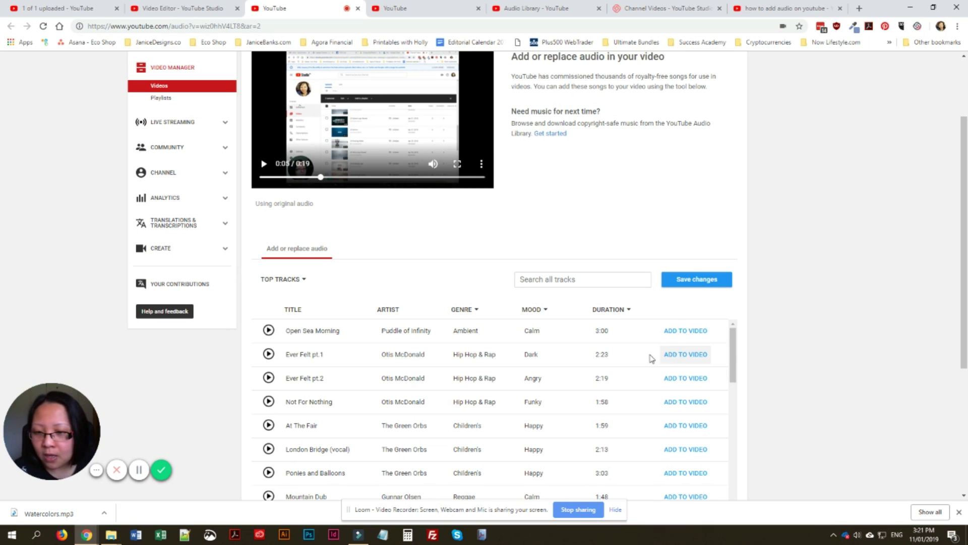
scroll(572, 264, "up", 1)
scroll(572, 264, "up", 1)
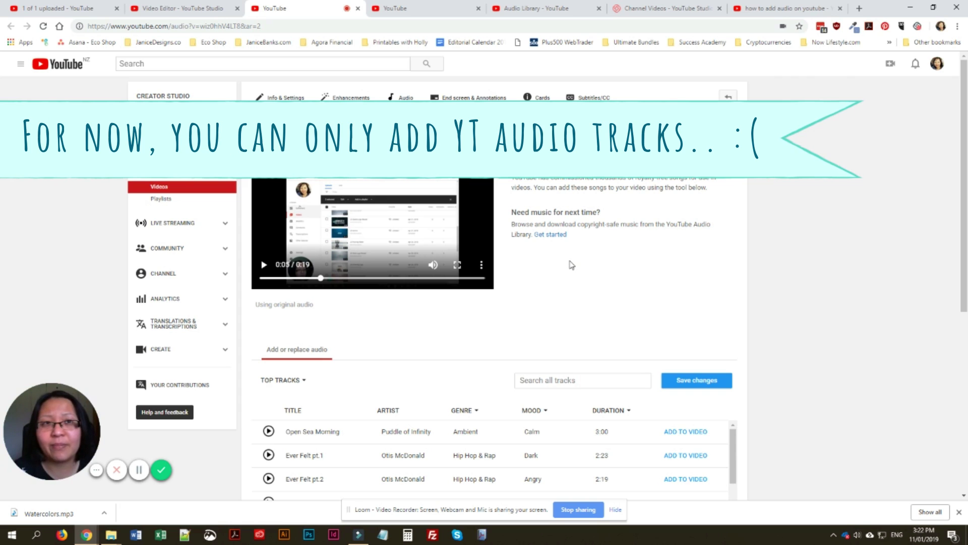
Step: Search all tracks for "happy" and play a short sample of If I Had a Chicken
scroll(563, 275, "down", 1)
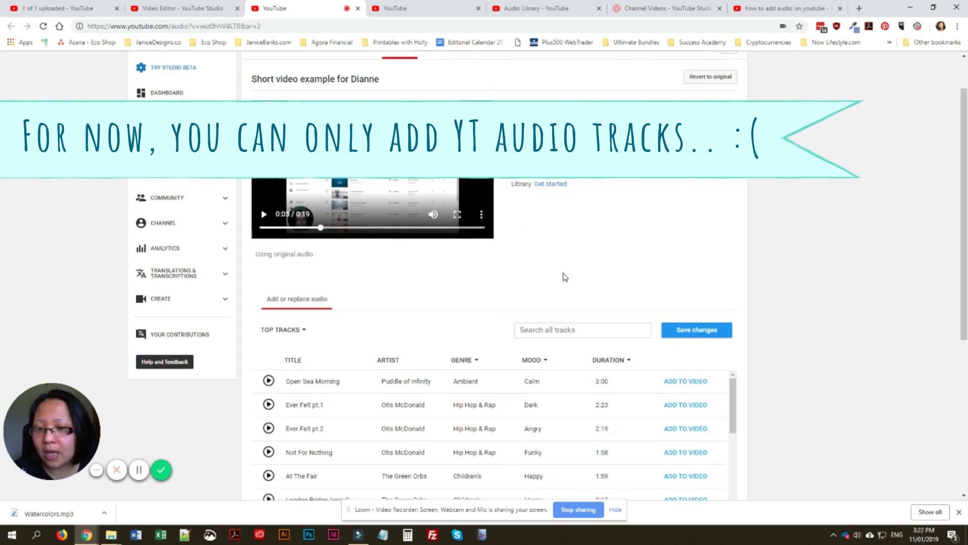
scroll(625, 280, "down", 3)
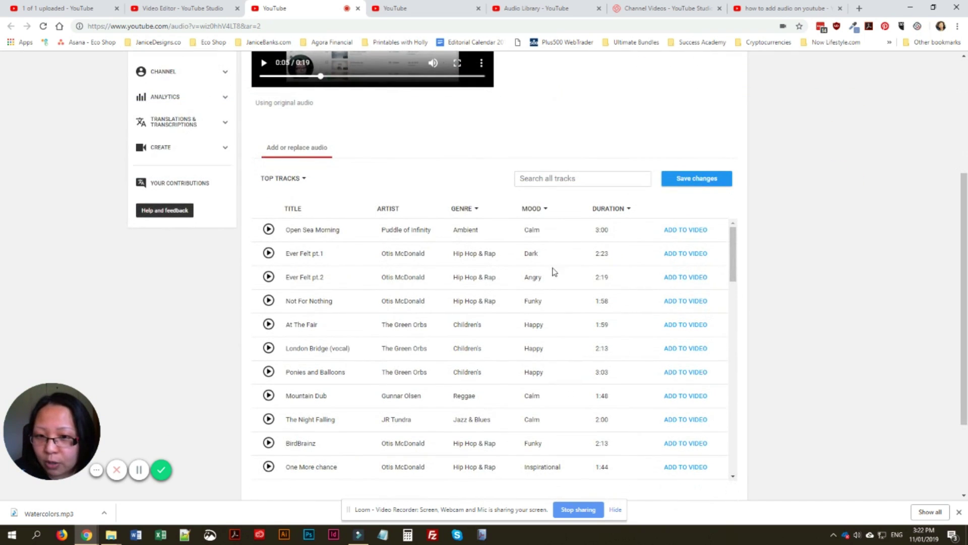
left_click(596, 180)
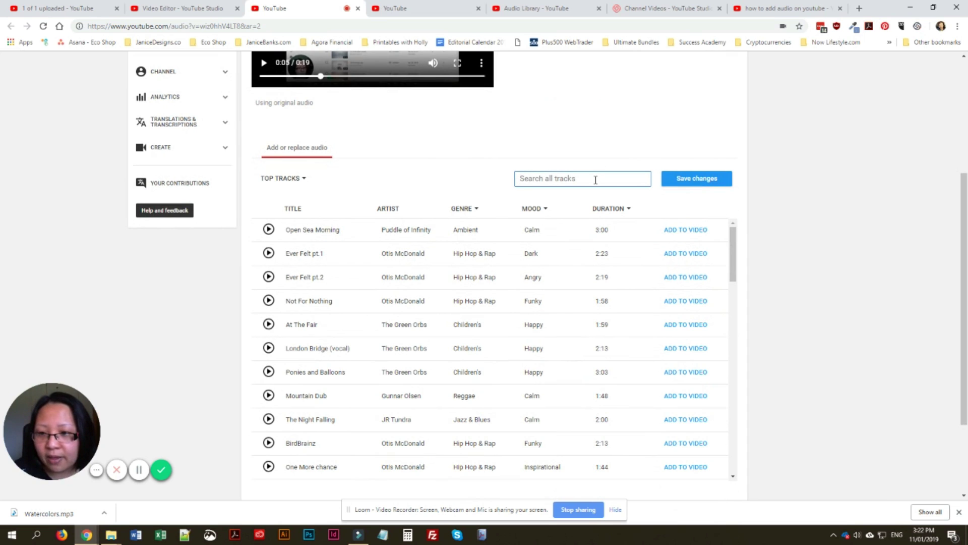
type("happy")
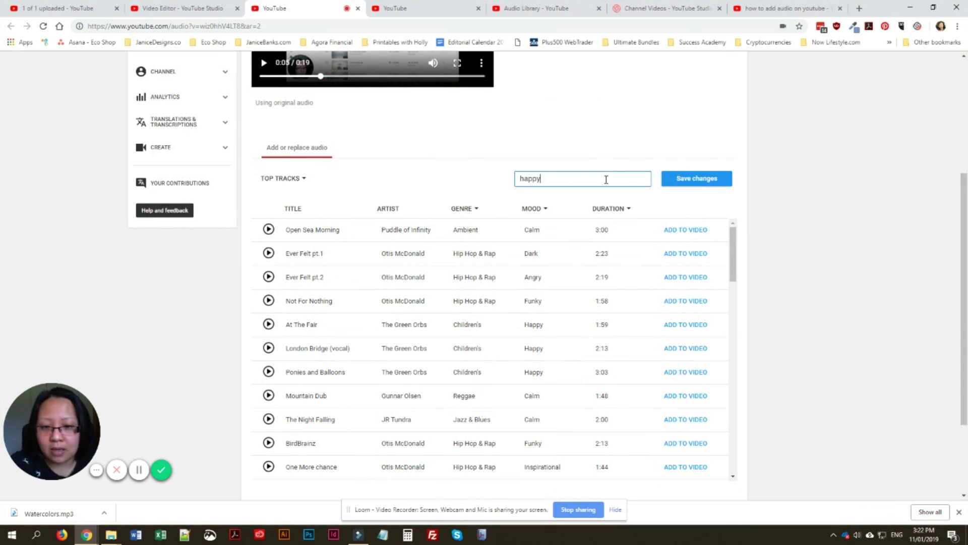
key("Return")
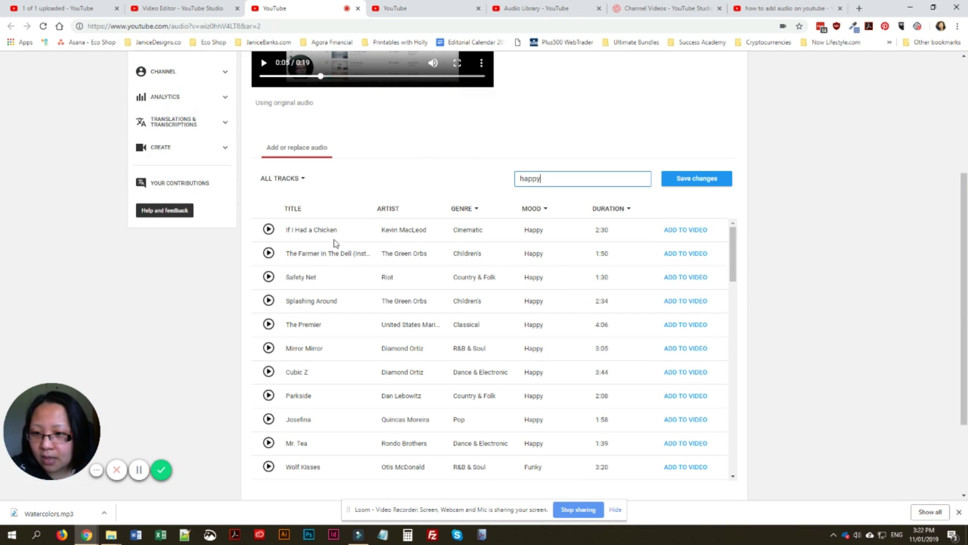
left_click(267, 230)
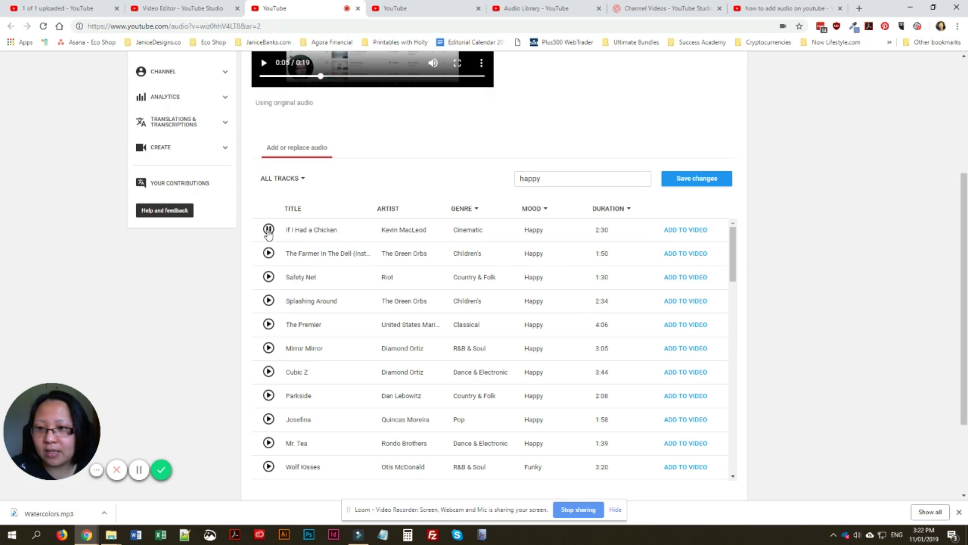
left_click(269, 232)
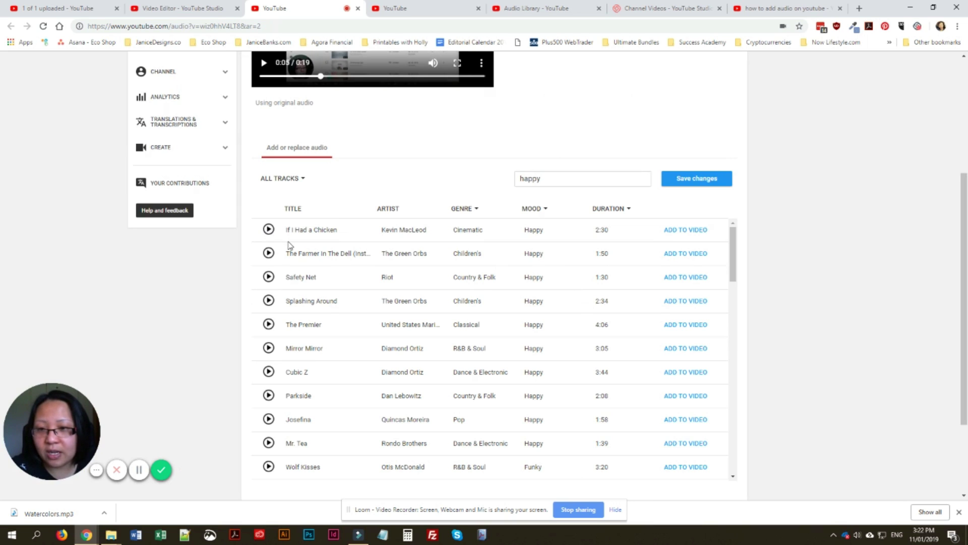
Step: Add the track If I Had a Chicken to the video, play a few seconds of the result, and rewind it
scroll(287, 247, "up", 2)
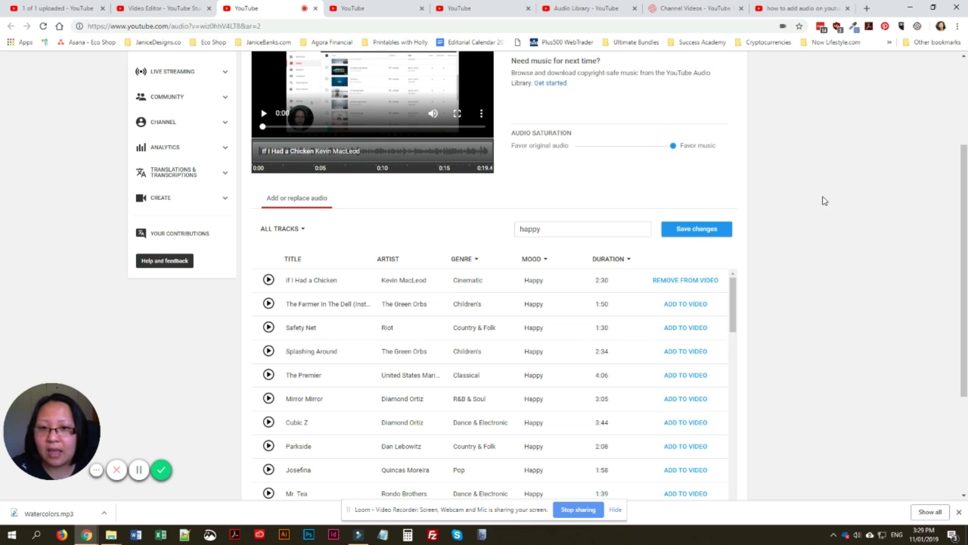
scroll(786, 207, "up", 3)
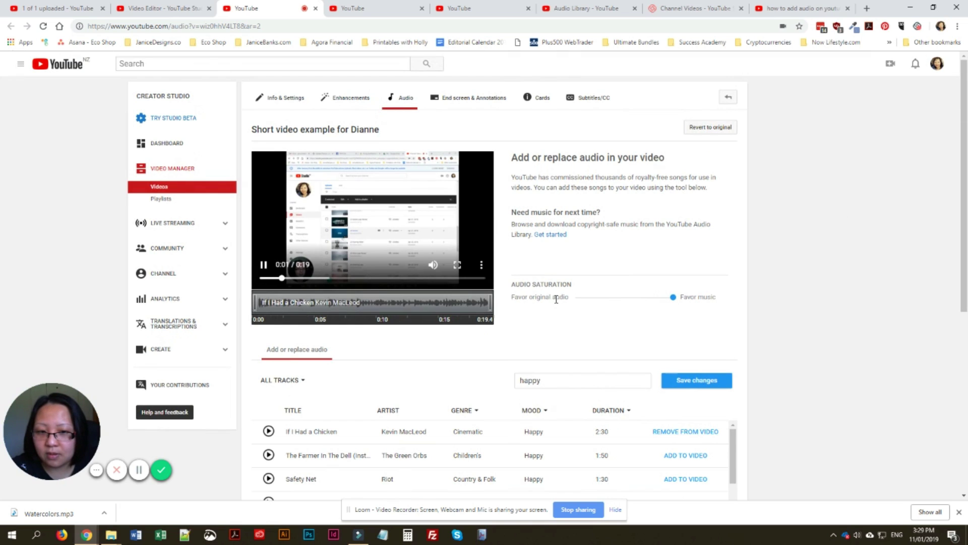
left_click(266, 268)
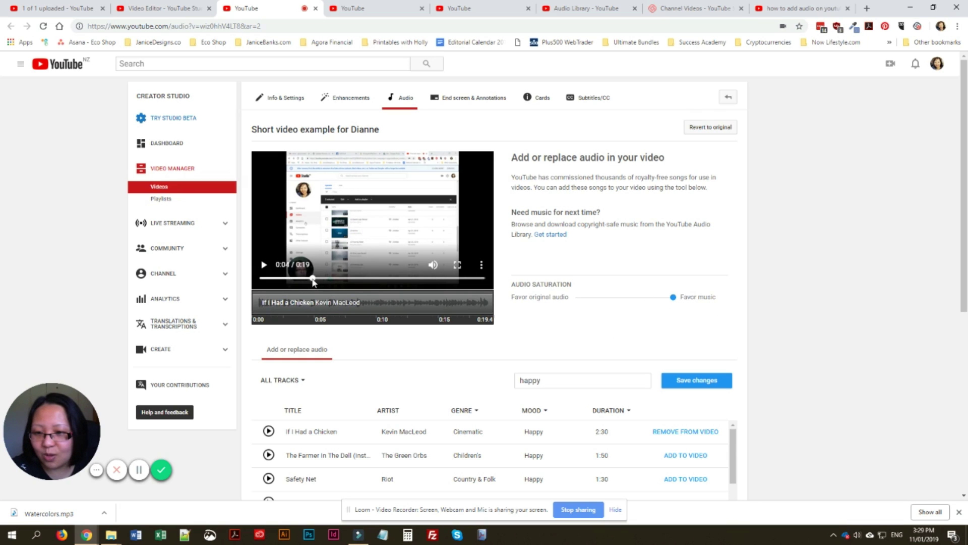
left_click(262, 278)
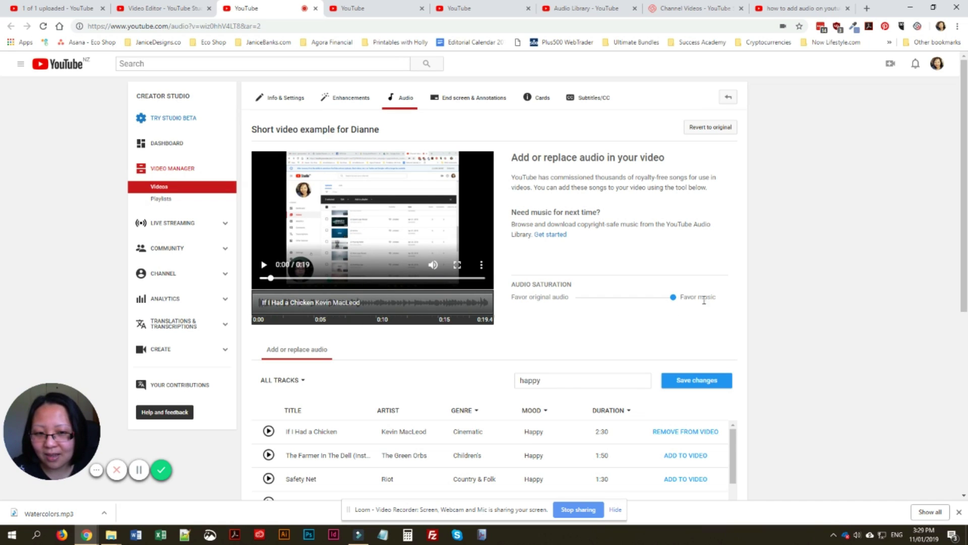
Step: Set the audio saturation fully towards favoring the original audio over the music
left_click_drag(673, 301, 535, 297)
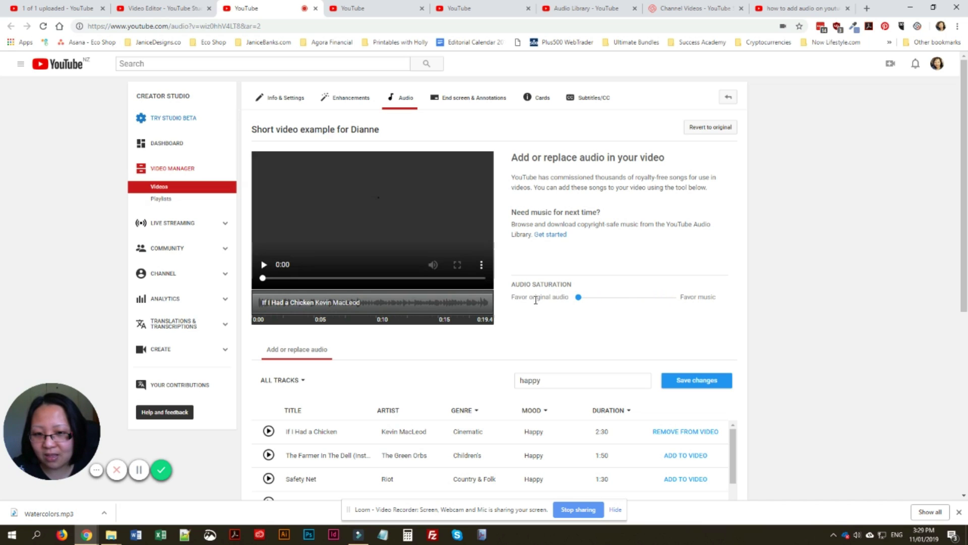
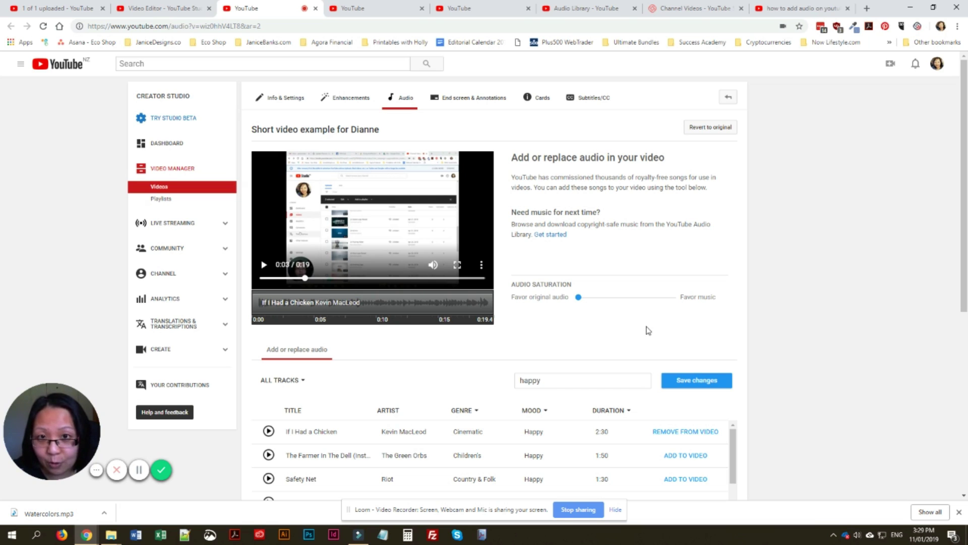
scroll(648, 331, "down", 1)
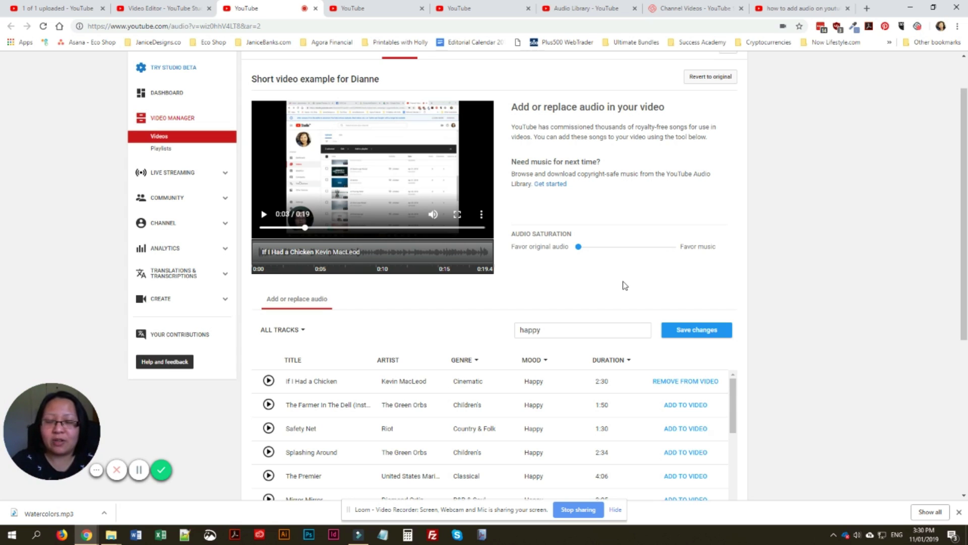
scroll(625, 285, "up", 1)
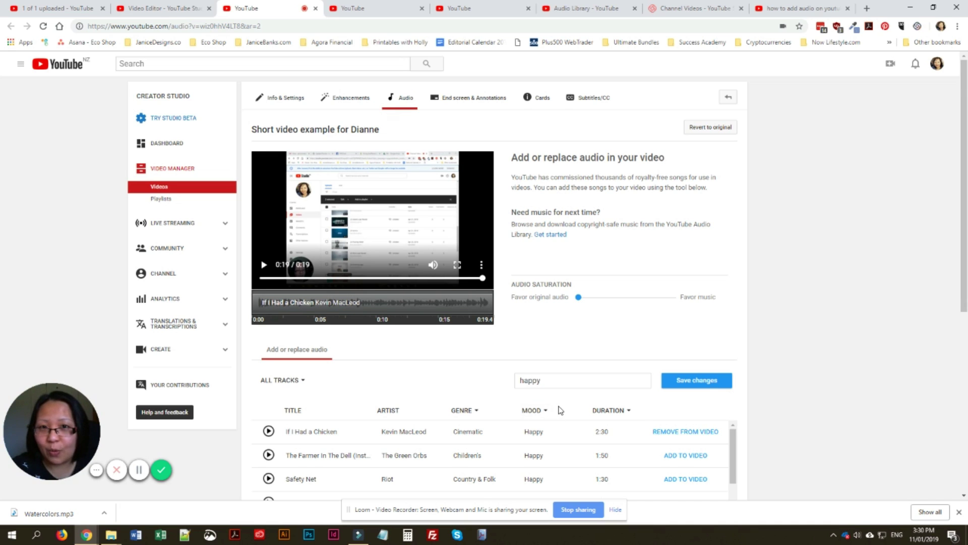
scroll(560, 410, "down", 1)
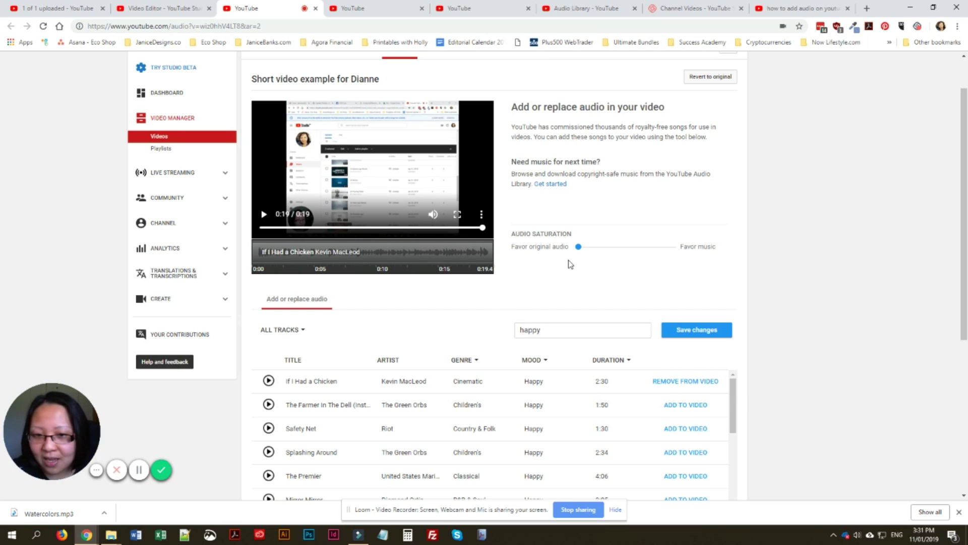
scroll(594, 312, "up", 1)
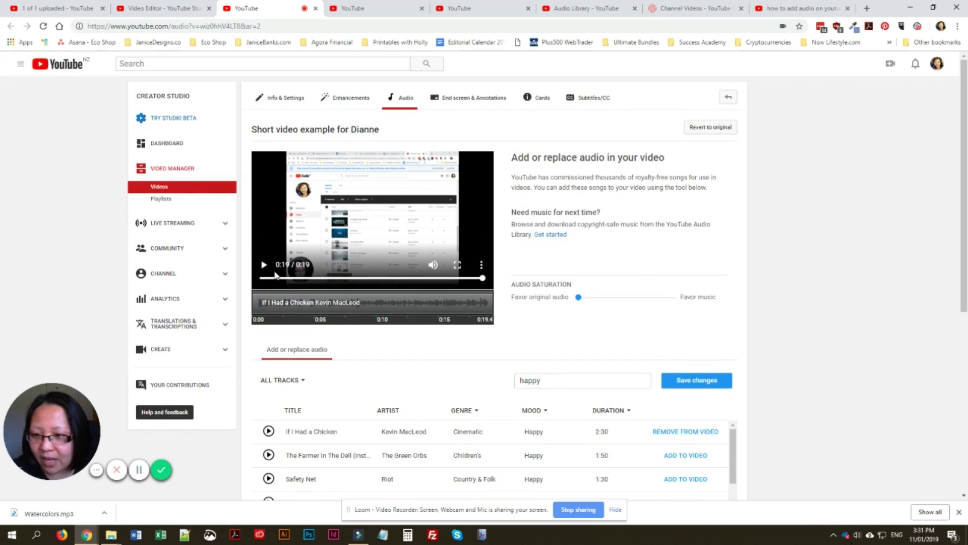
Step: Play the video to check the mix favoring the original audio, and return to the Studio video Editor
left_click(579, 299)
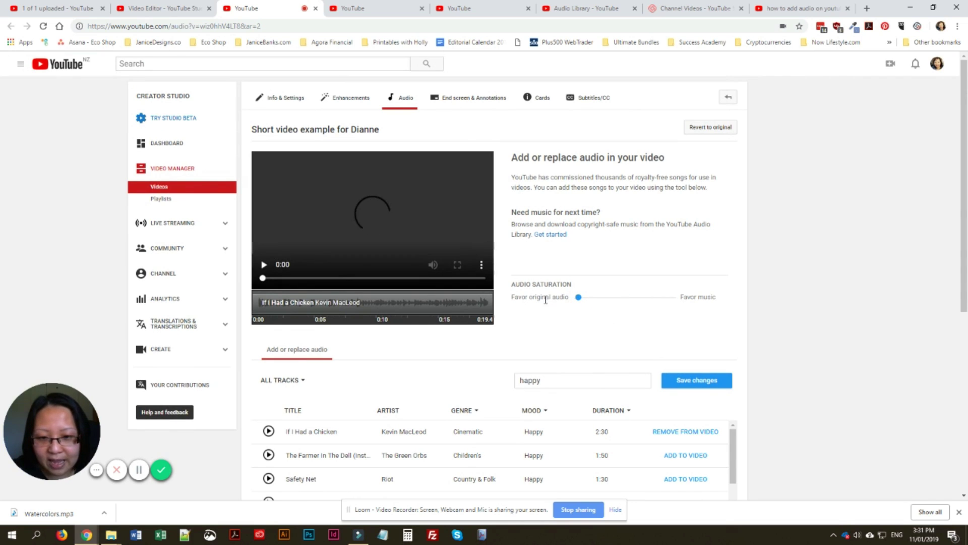
left_click(263, 265)
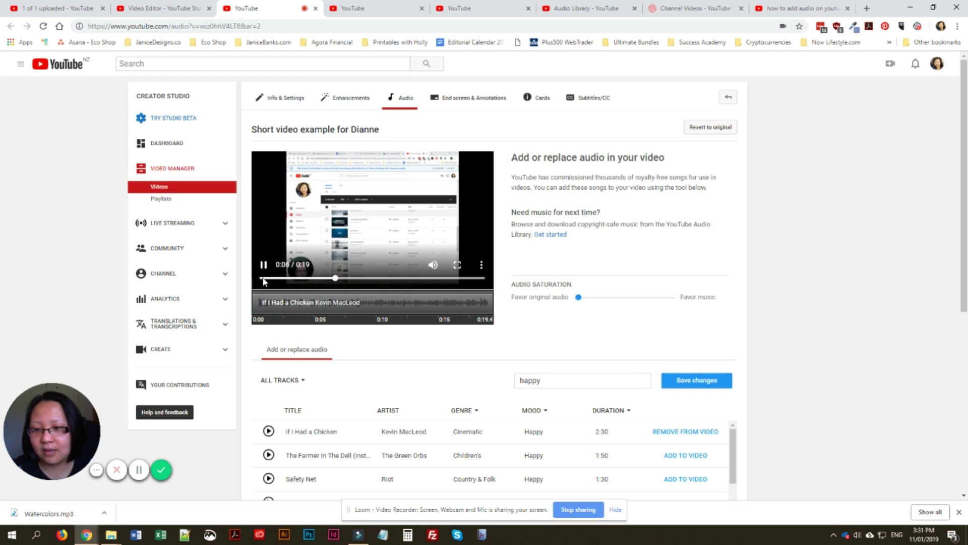
left_click(263, 265)
scroll(665, 297, "down", 2)
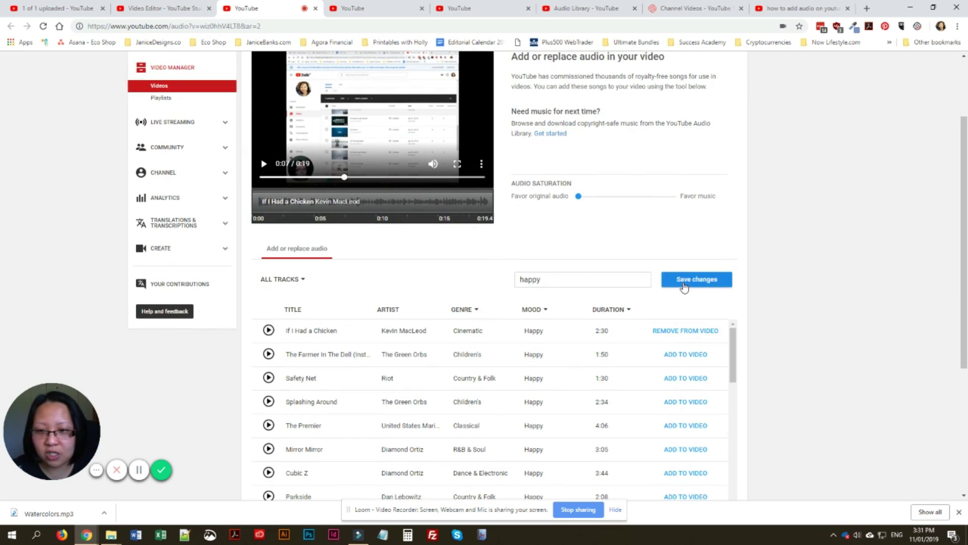
left_click(179, 10)
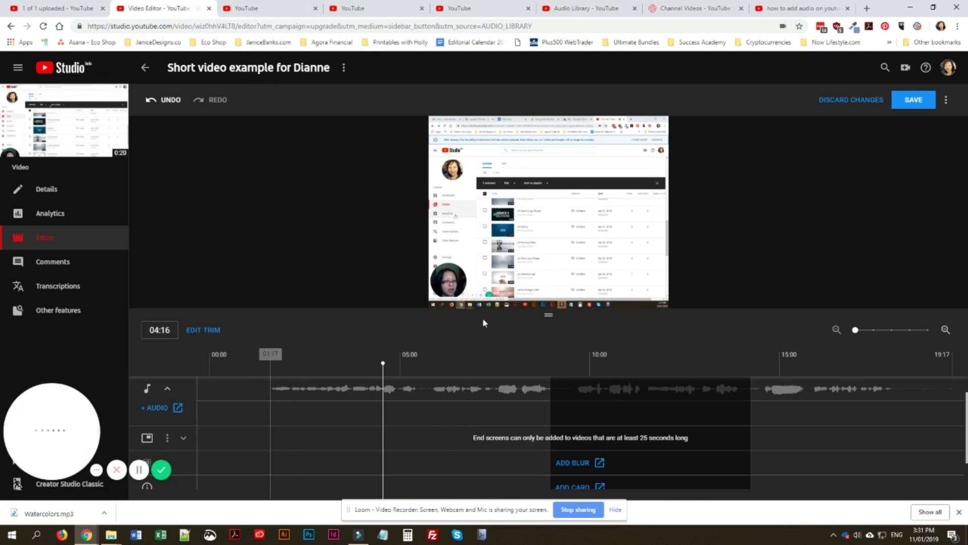
Step: Return to the page for adding or replacing audio and save the added music track to the video
left_click(266, 10)
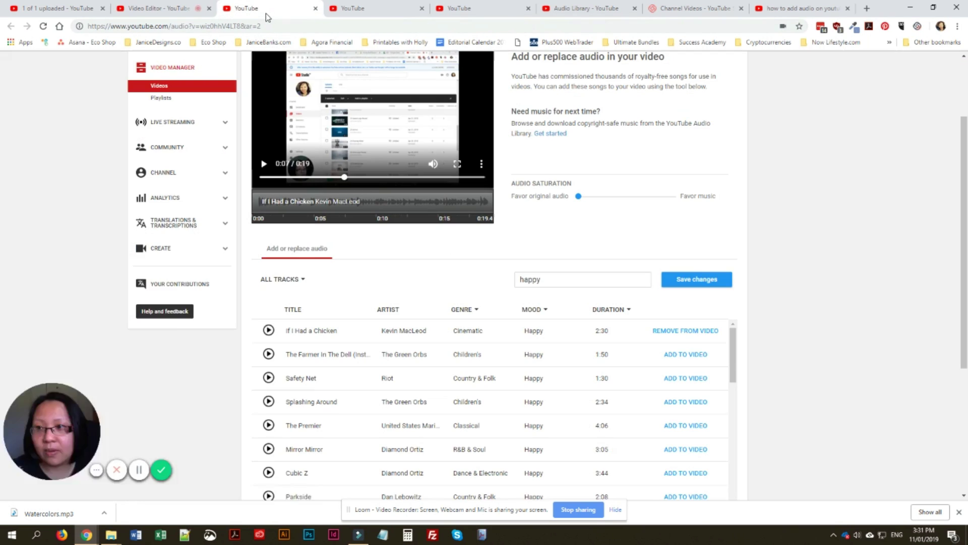
left_click(692, 280)
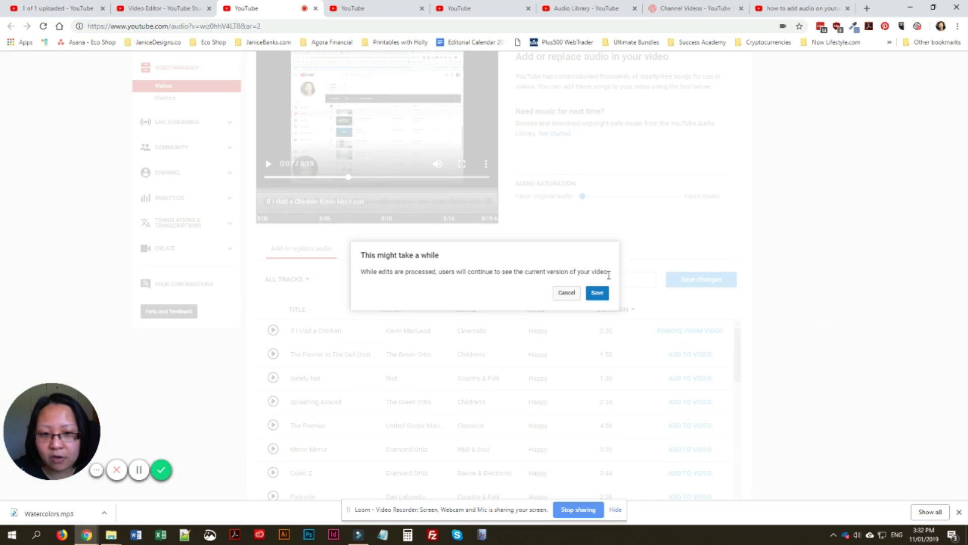
left_click(598, 295)
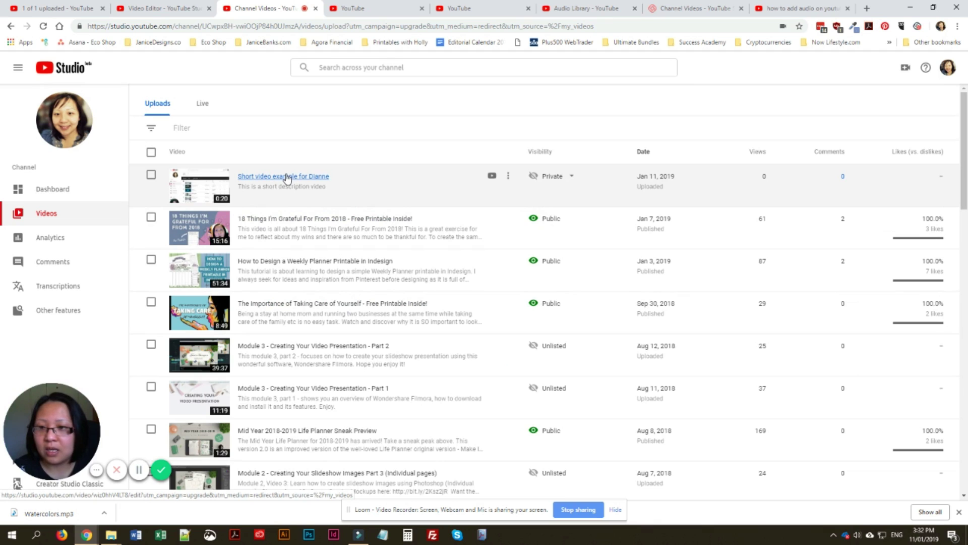
Step: Open the private short example video from the uploads in the Editor and play it from the start
left_click(286, 178)
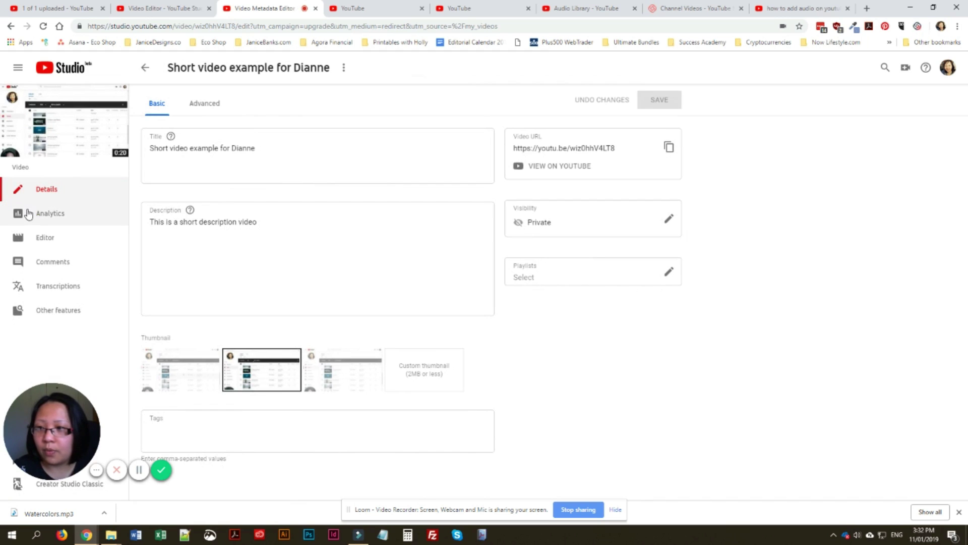
left_click(49, 239)
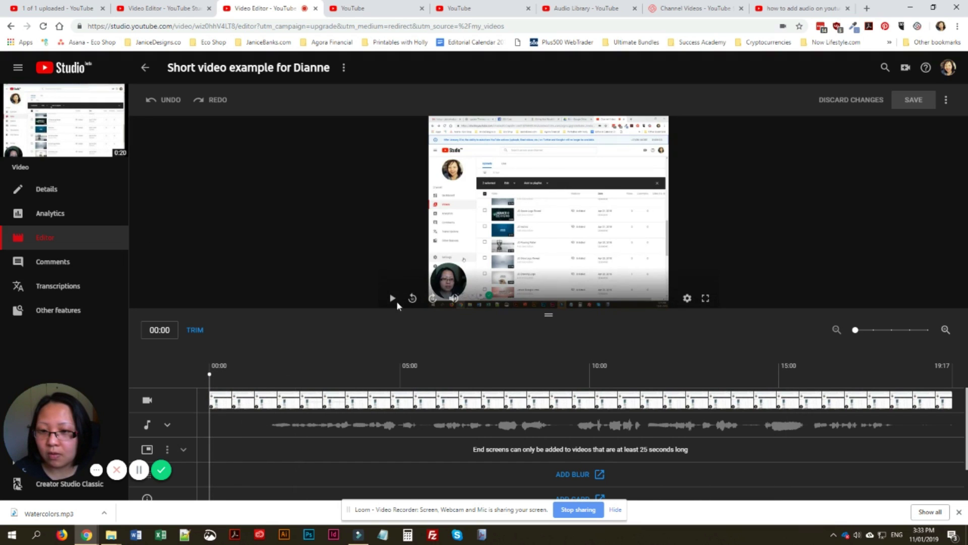
left_click(392, 302)
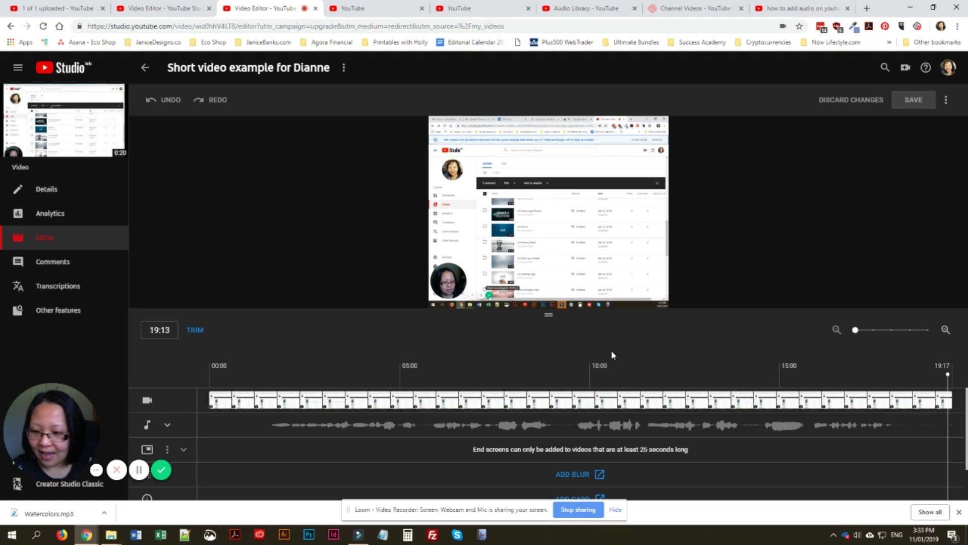
Step: Inspect the audio waveform at several points along the timeline, through to the end of the video
left_click(508, 426)
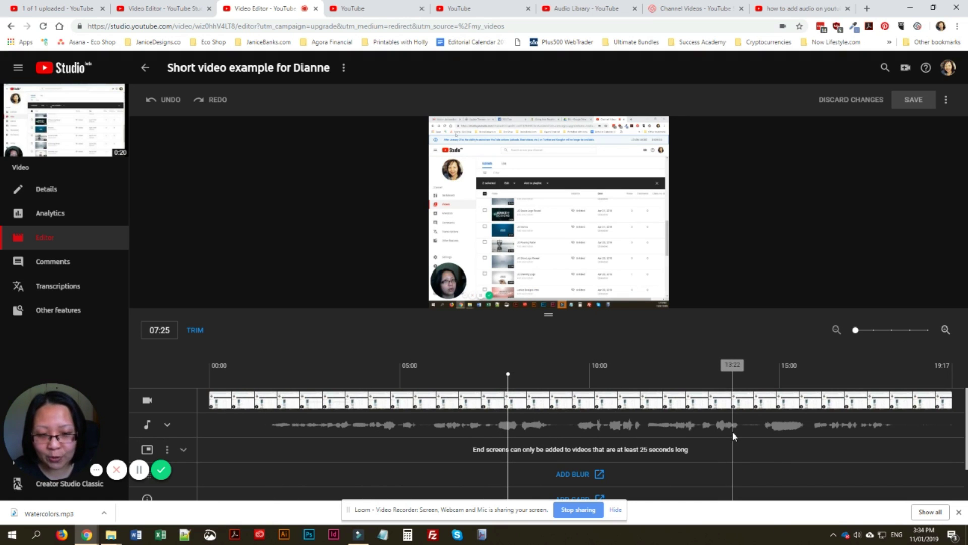
left_click(641, 427)
left_click(251, 420)
left_click(347, 424)
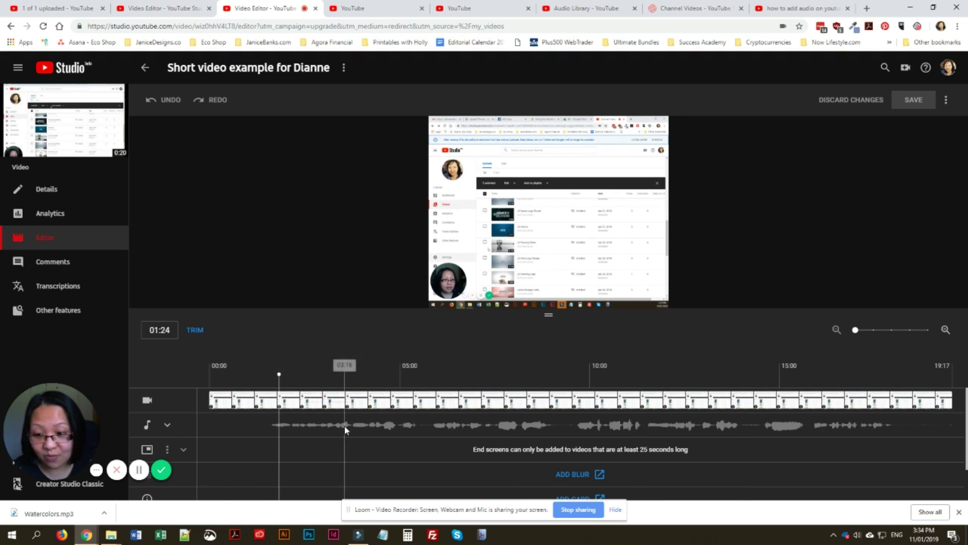
left_click(796, 425)
left_click(877, 426)
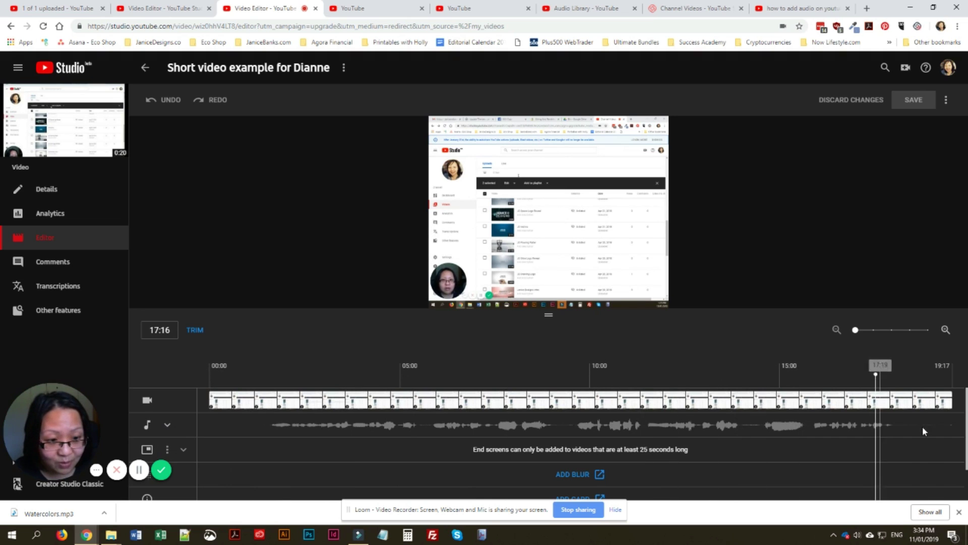
left_click(953, 423)
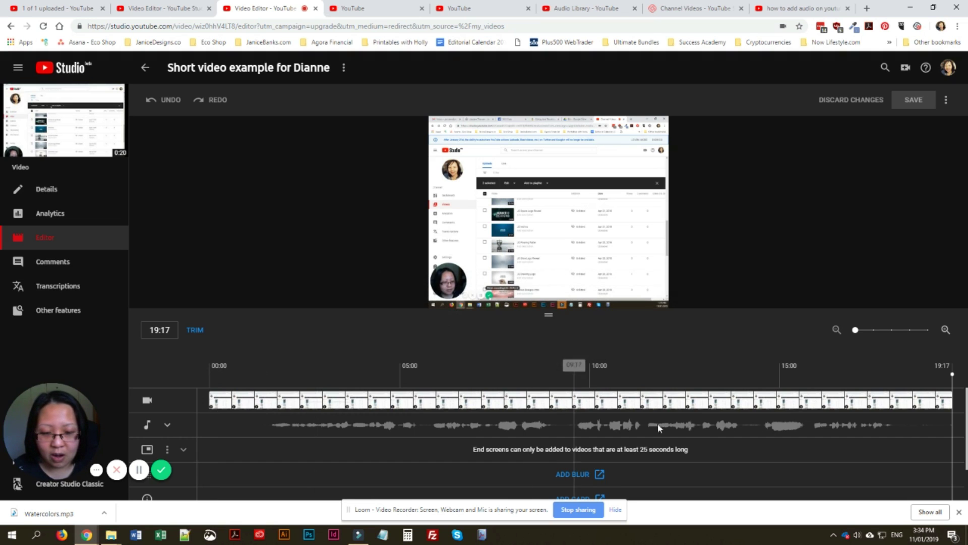
Step: Start a trim near 06:08, play ahead briefly to find the cut point, and split the video at 06:13
left_click(449, 367)
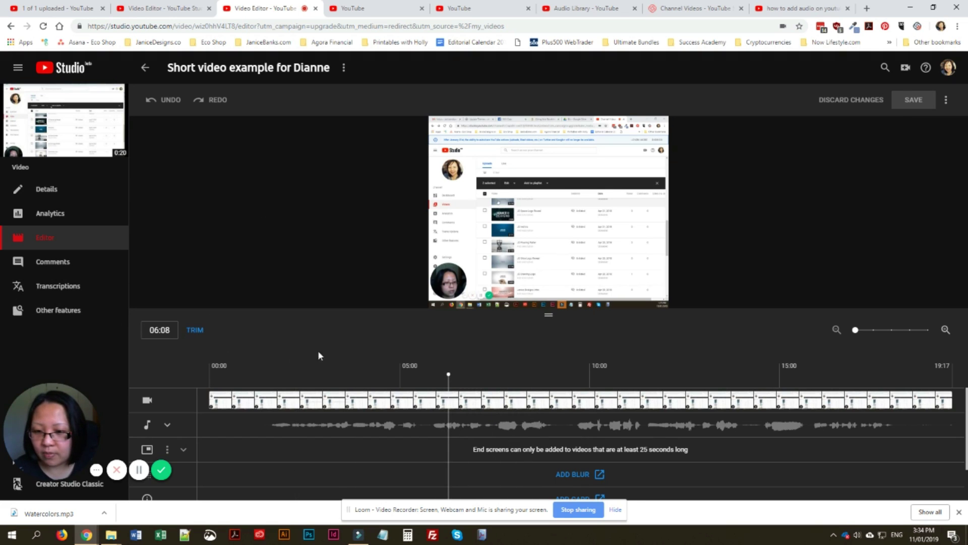
left_click(194, 330)
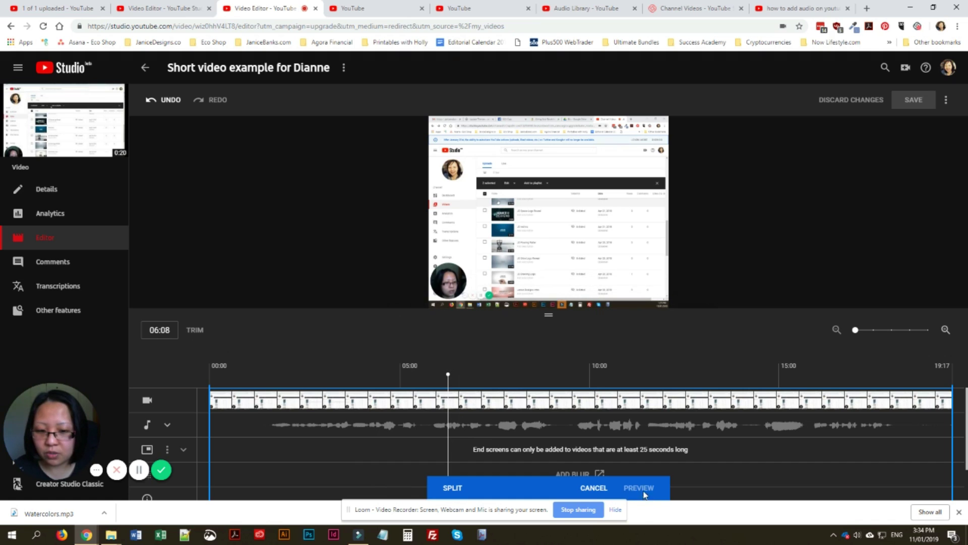
left_click(592, 488)
left_click(196, 331)
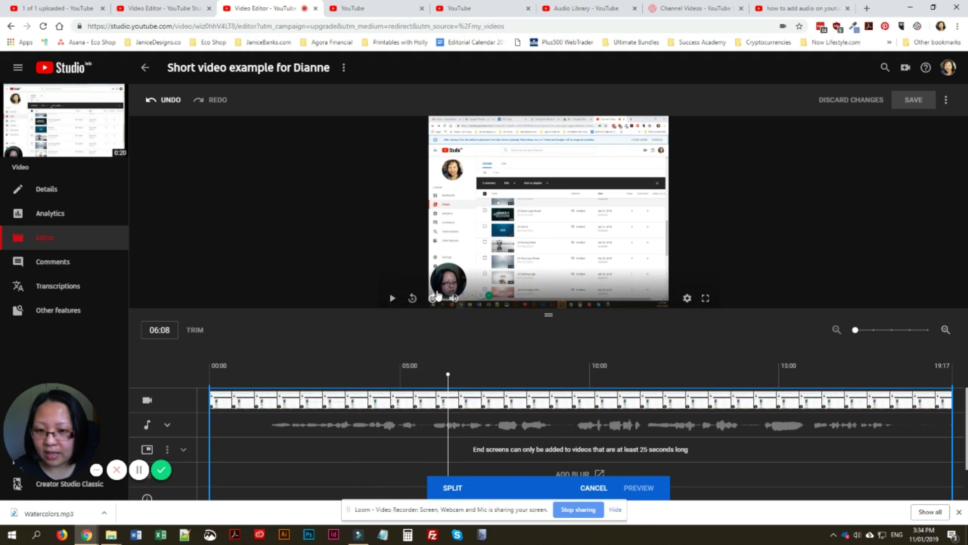
left_click_drag(379, 371, 410, 374)
left_click(393, 299)
left_click(393, 299)
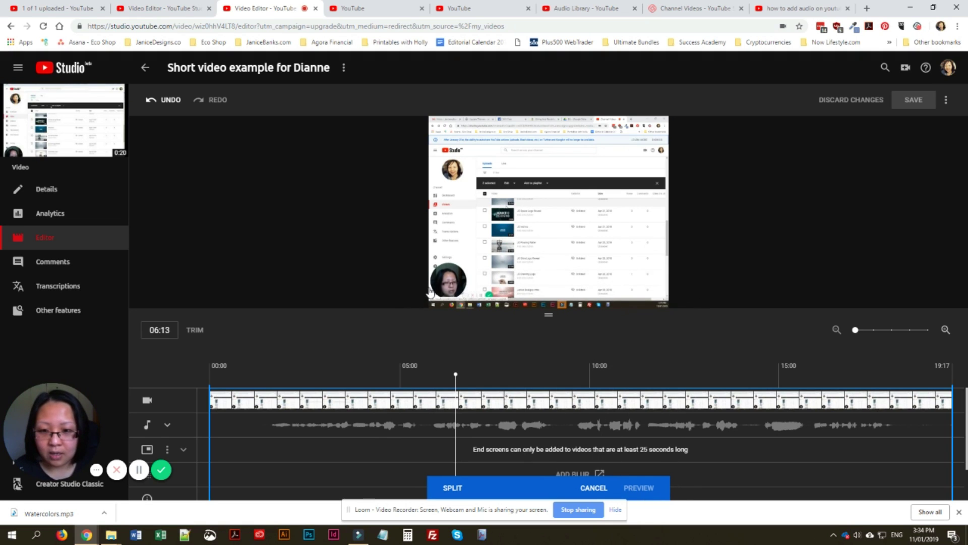
left_click(455, 489)
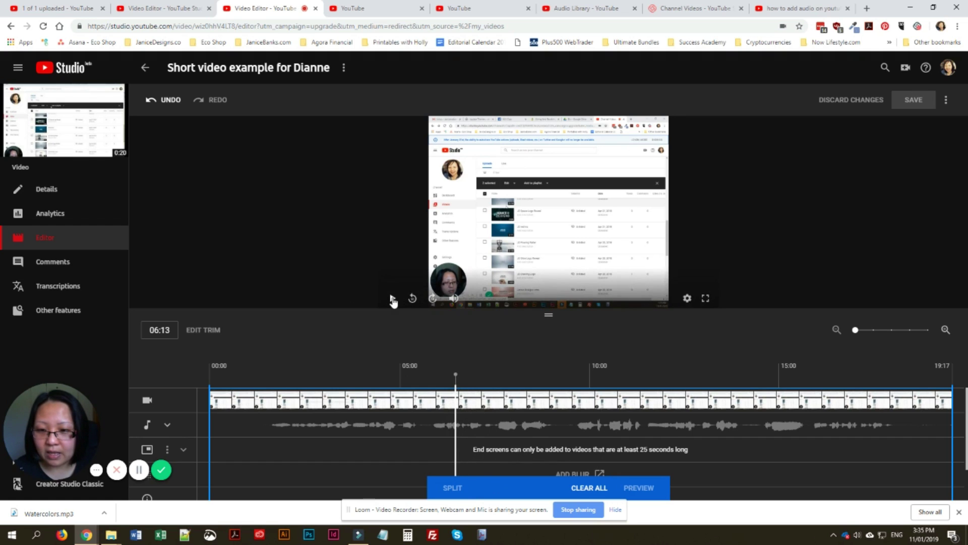
Step: Play on to find the end of the cut, mark 06:13 to 09:04 for removal, and preview the trim
left_click(392, 298)
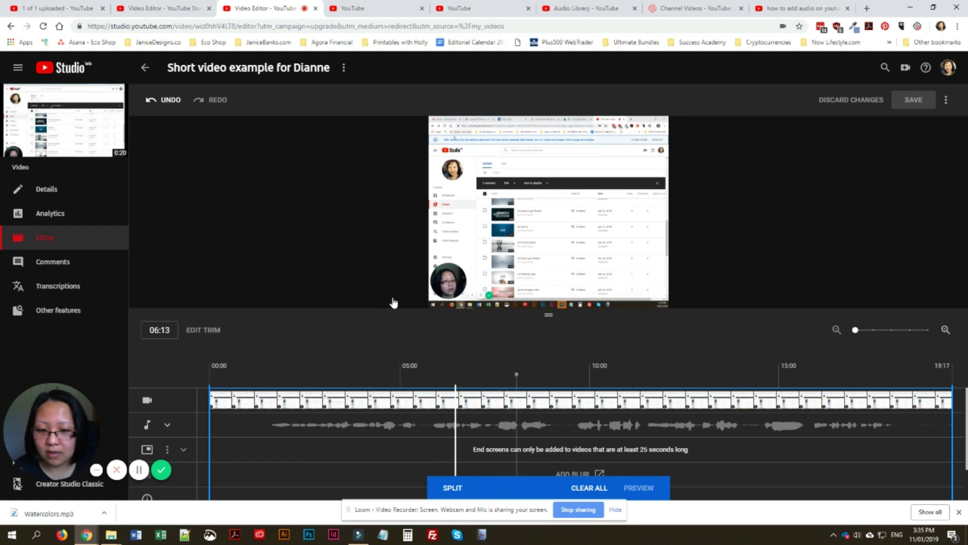
left_click(394, 301)
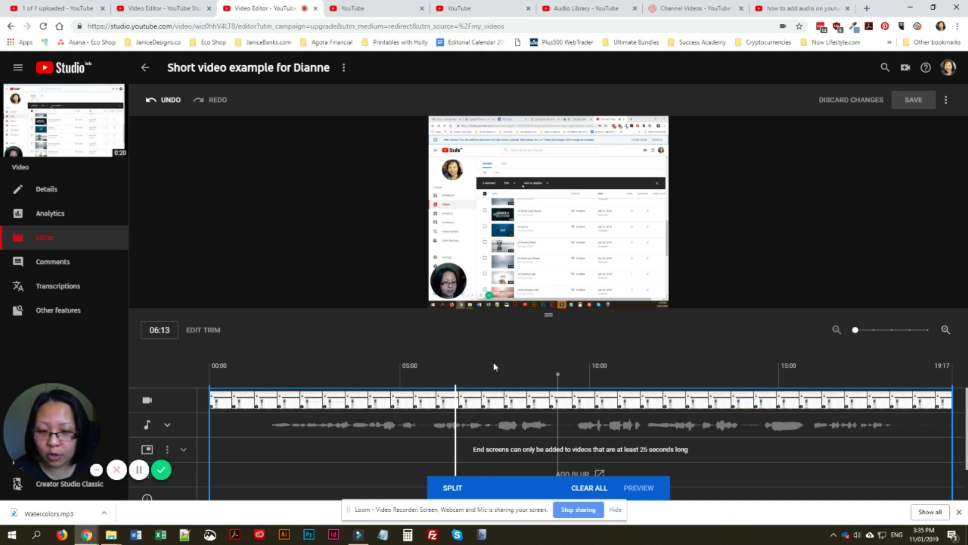
left_click_drag(456, 414, 558, 413)
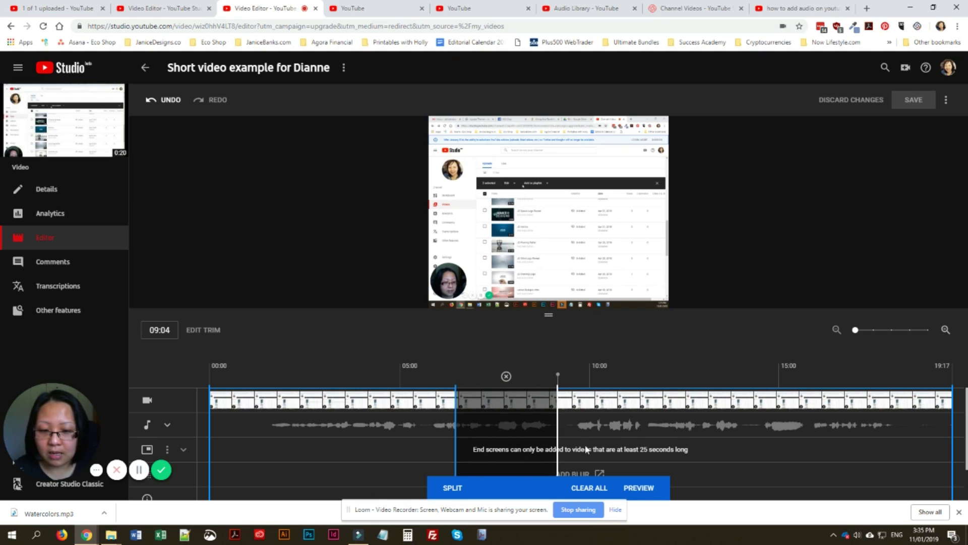
left_click(639, 488)
Step: Play the trimmed video from 05:06 across the removed section to check the cut, then pause it
left_click(409, 371)
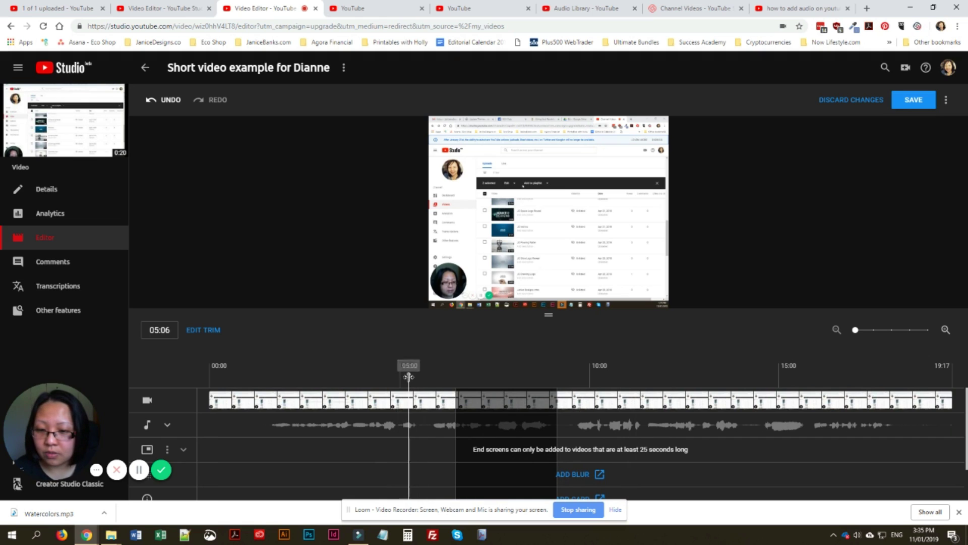
left_click(392, 299)
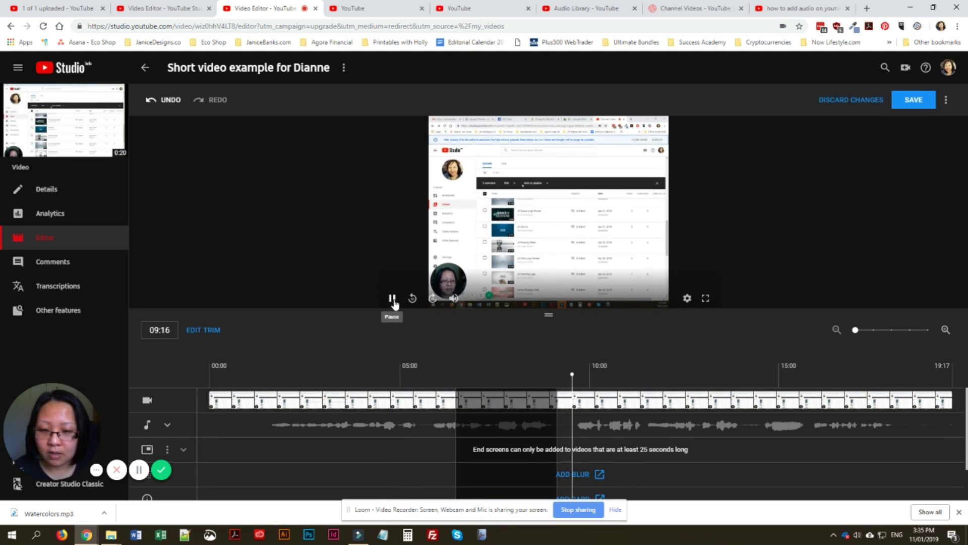
left_click(392, 298)
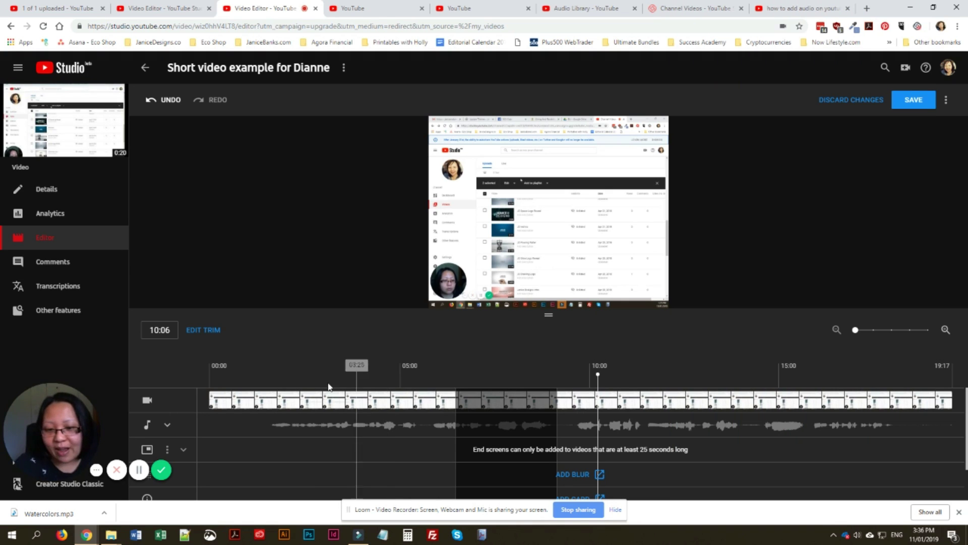
left_click(615, 510)
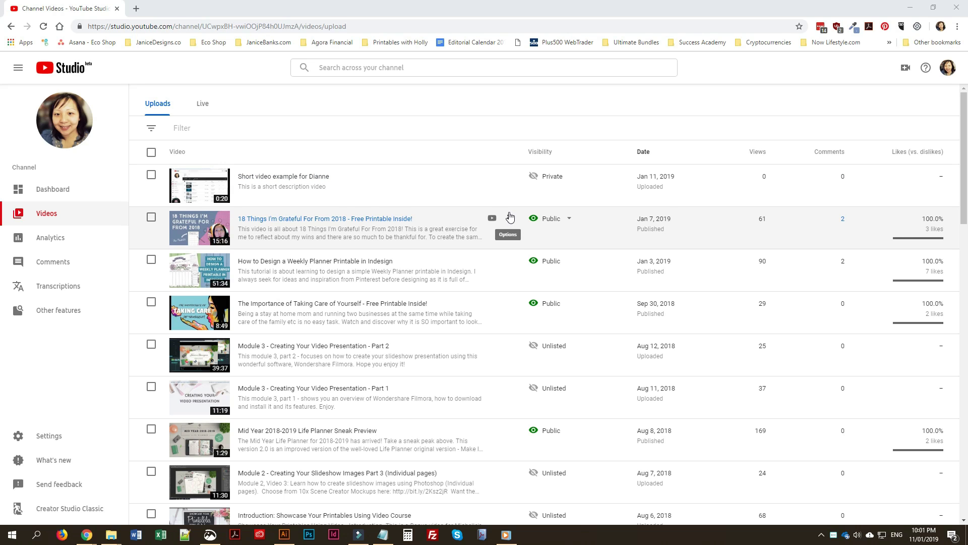
Step: In the visibility options of the short example video, choose Private and add a schedule for making it public
mouse_move(568, 181)
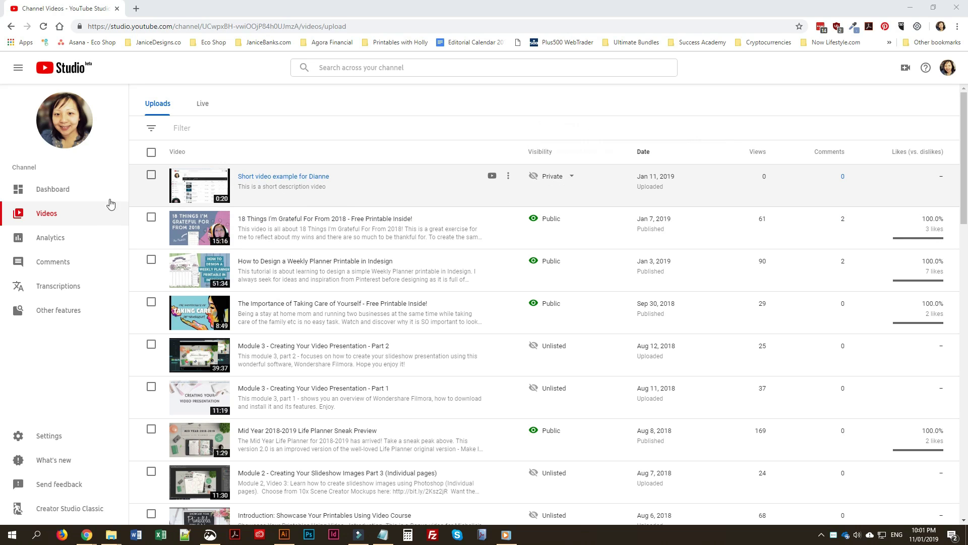
left_click(43, 215)
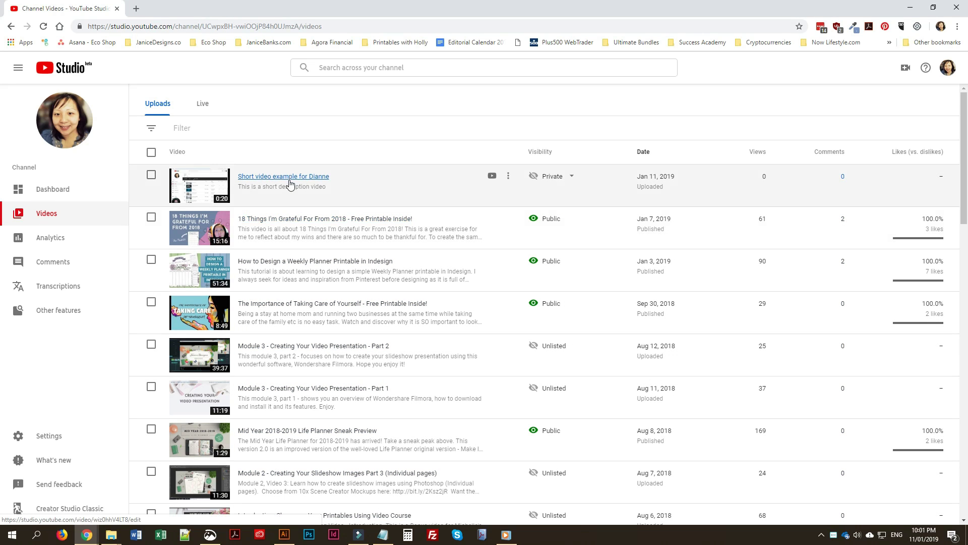
left_click(572, 178)
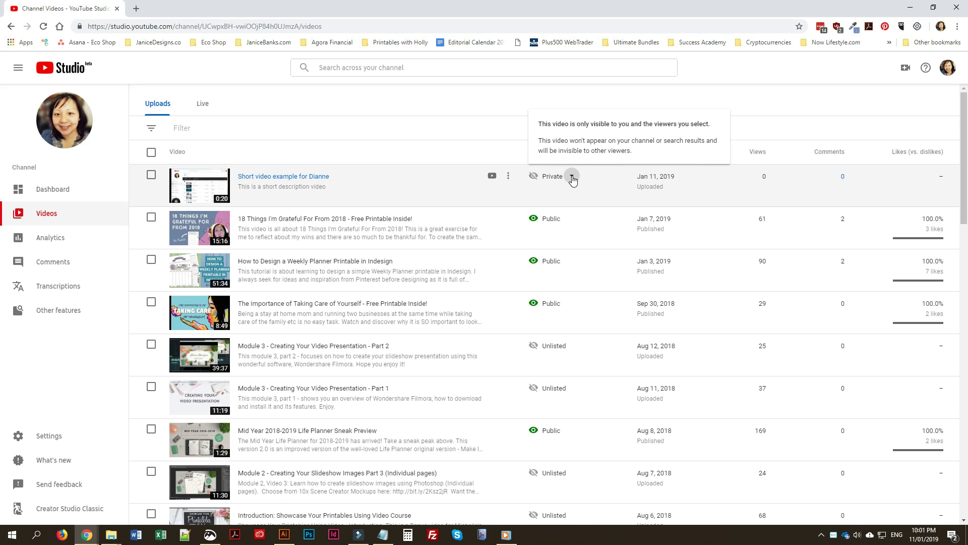
left_click(573, 178)
left_click(548, 184)
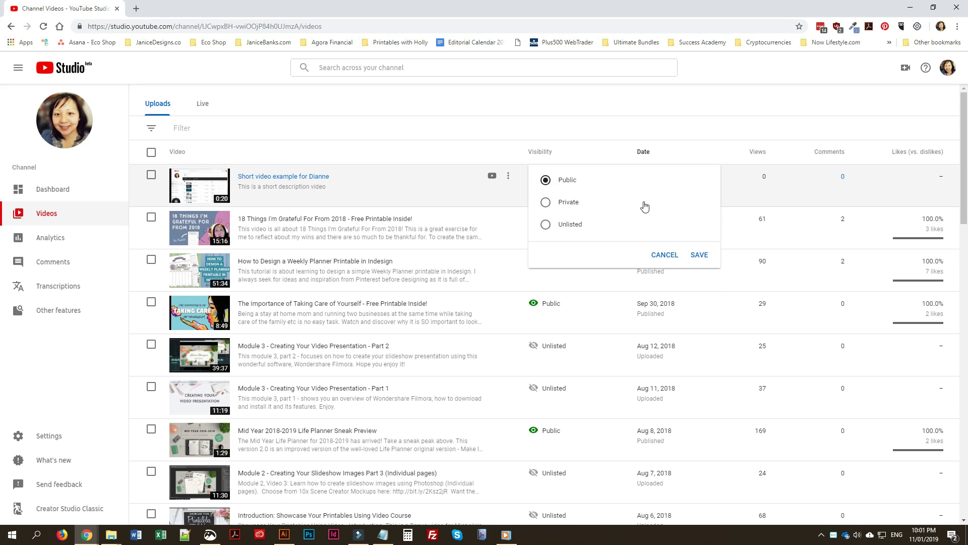
left_click(544, 205)
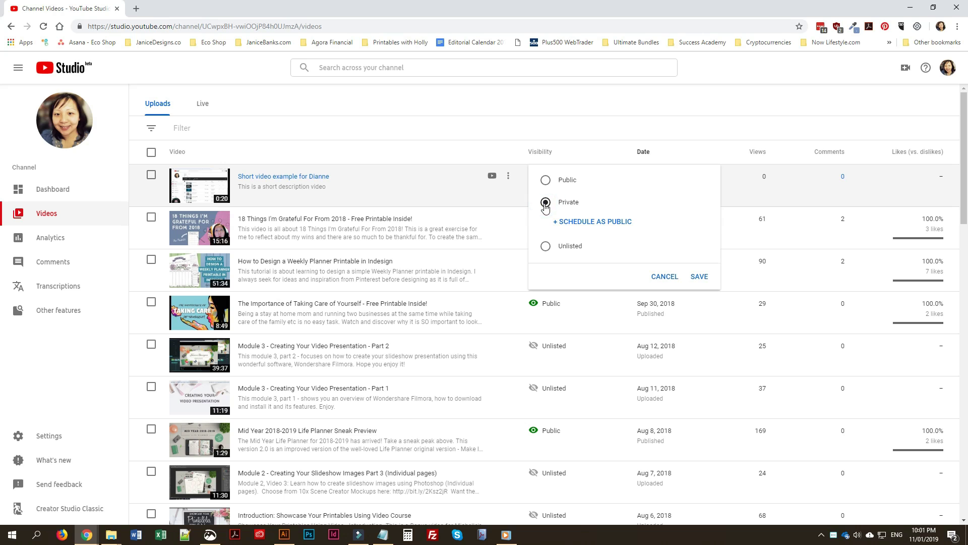
left_click(578, 223)
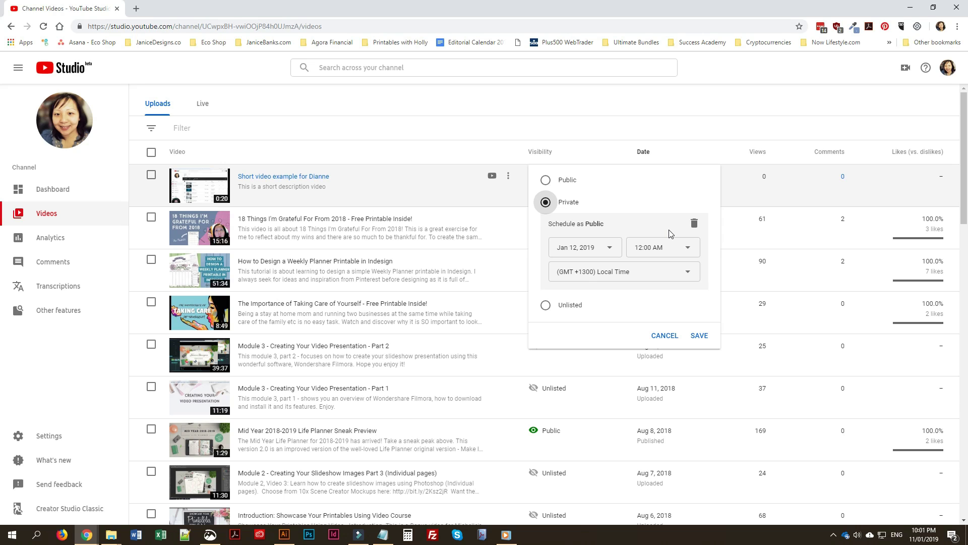
Step: Examine the time zones available for the scheduled publication and close the list without picking another one
left_click(669, 273)
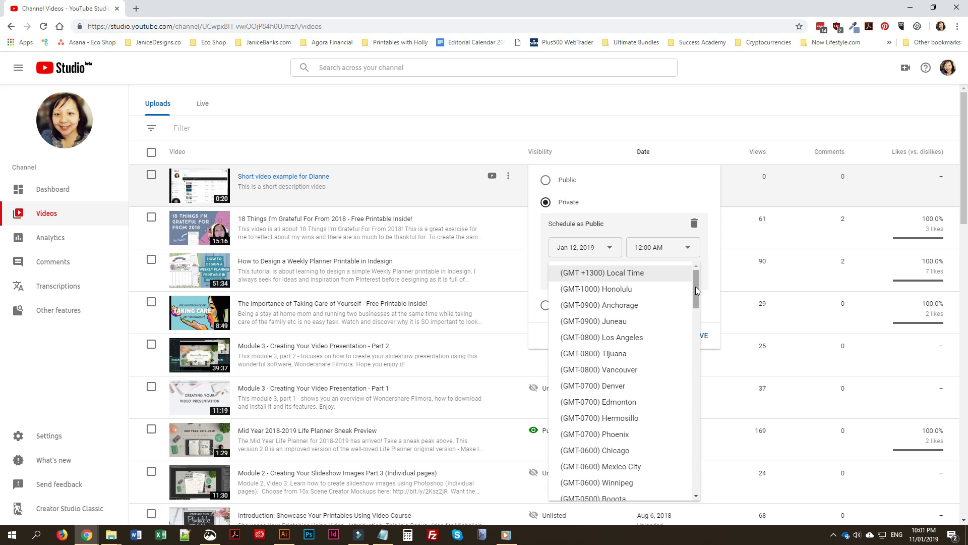
mouse_move(695, 286)
left_mouse_down()
mouse_move(695, 327)
mouse_move(697, 285)
left_mouse_up()
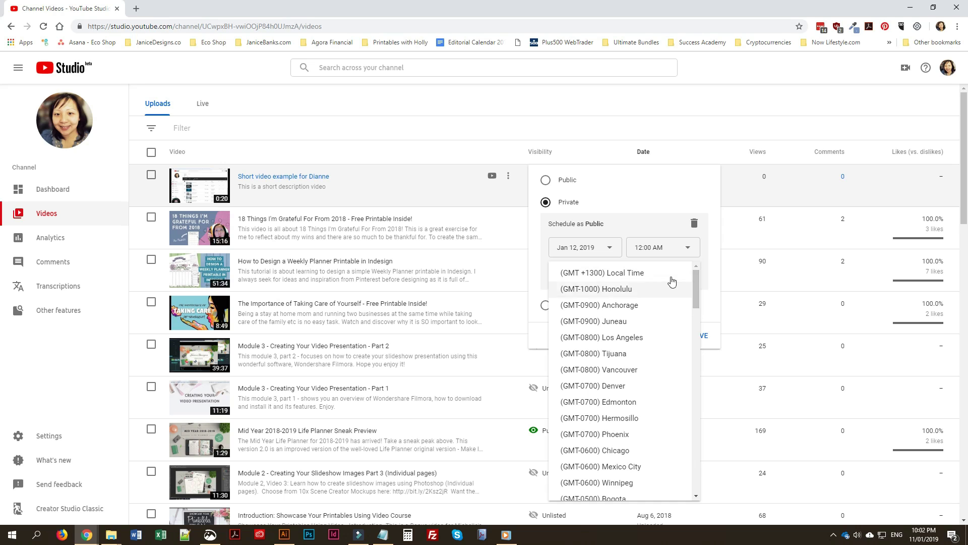
left_click(648, 226)
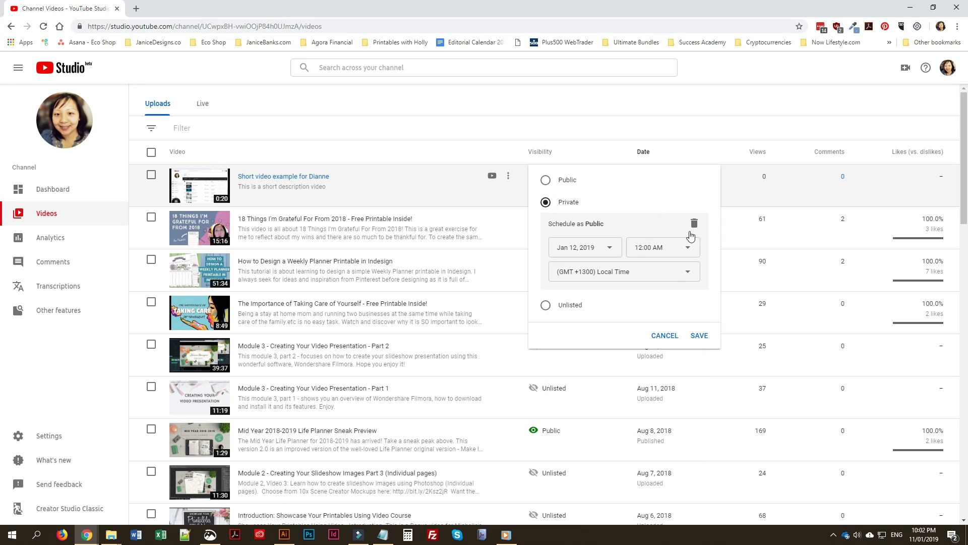